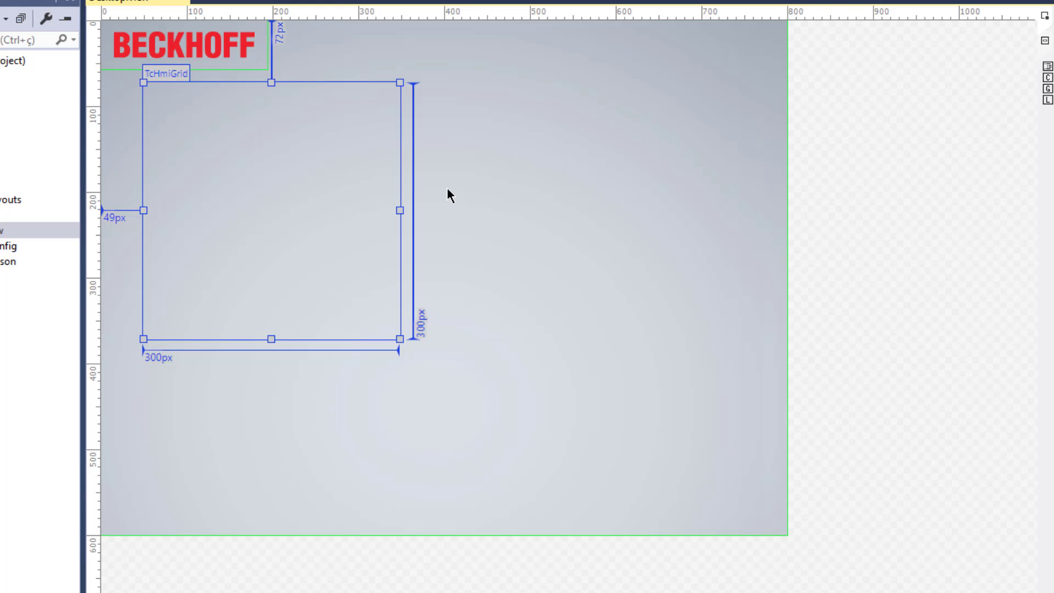
- Move the grid below the Beckhoff logo, about 22 px from the view's left edge and 75 px from its top, and widen the properties area
left_click_drag(315, 218, 330, 251)
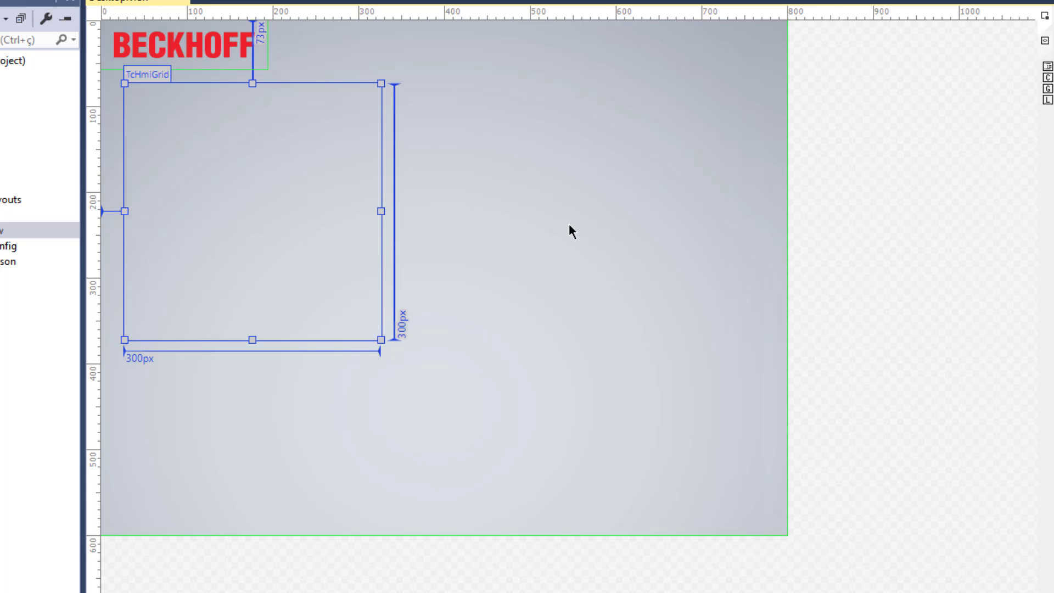
left_click(1051, 482)
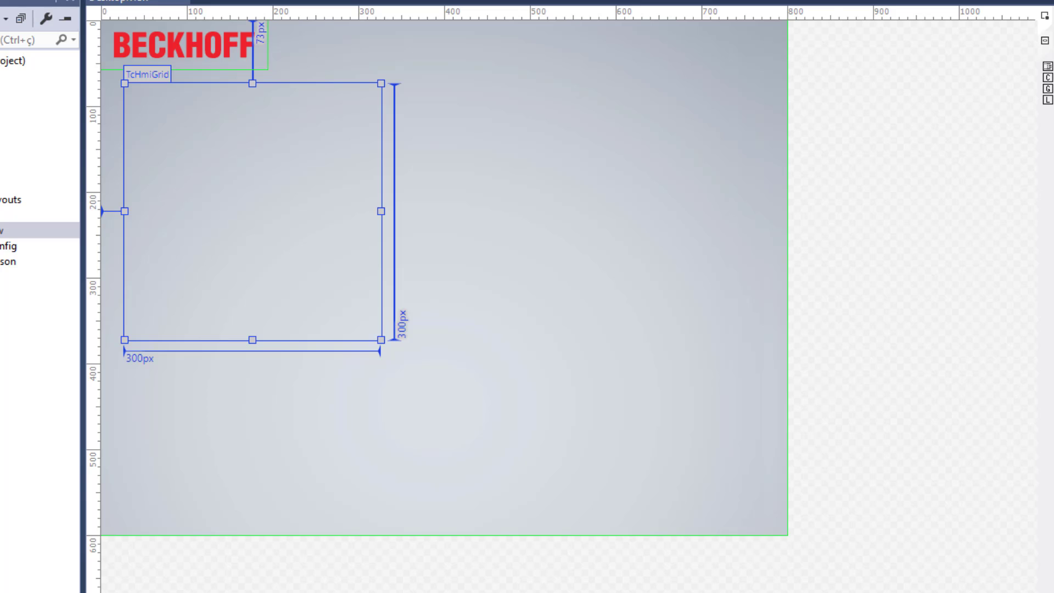
left_click_drag(1053, 444, 903, 443)
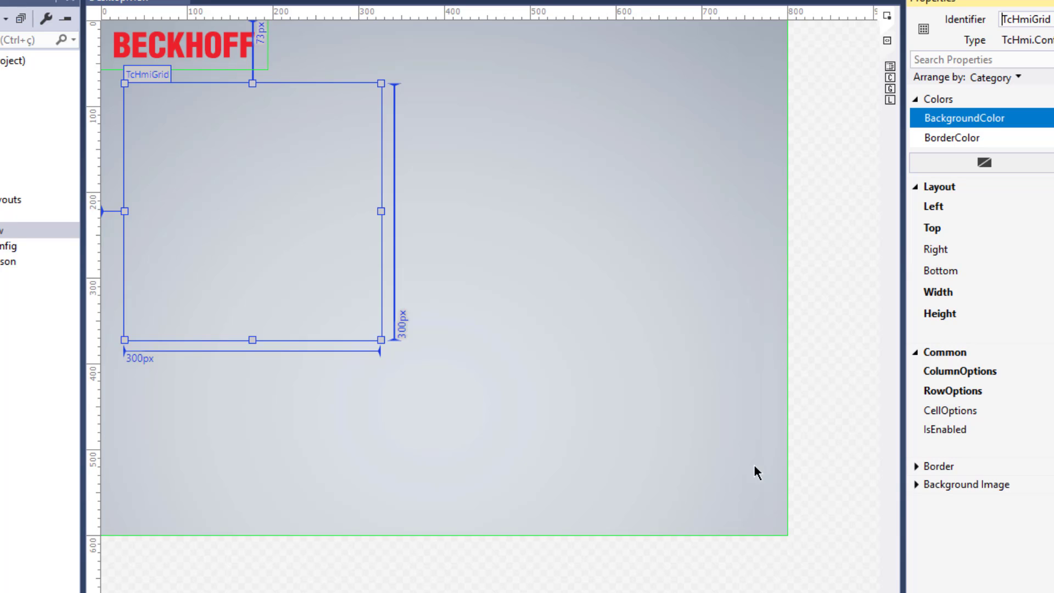
left_click_drag(284, 190, 281, 197)
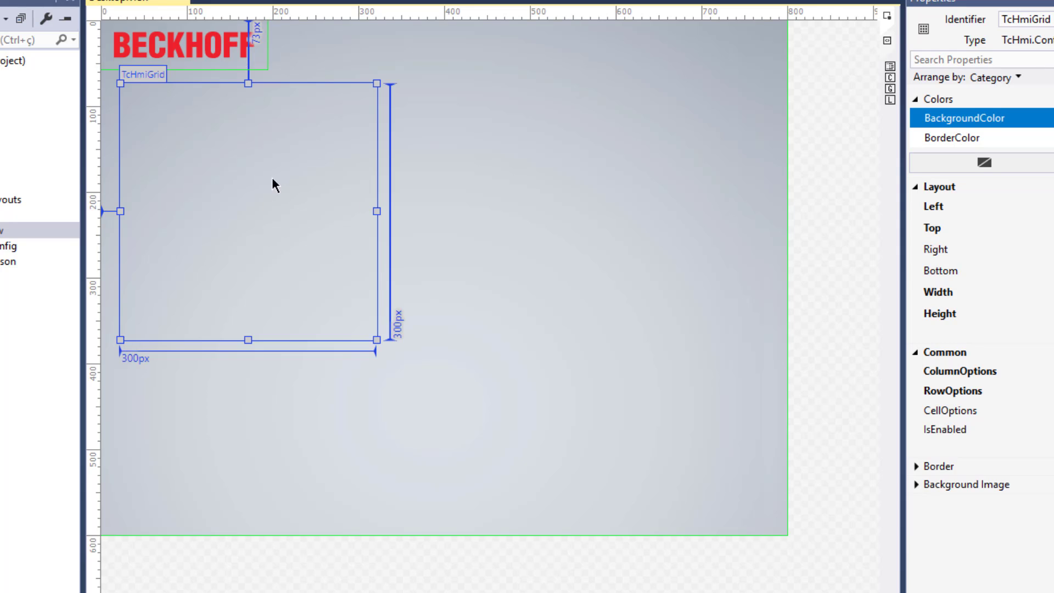
left_click_drag(268, 190, 259, 195)
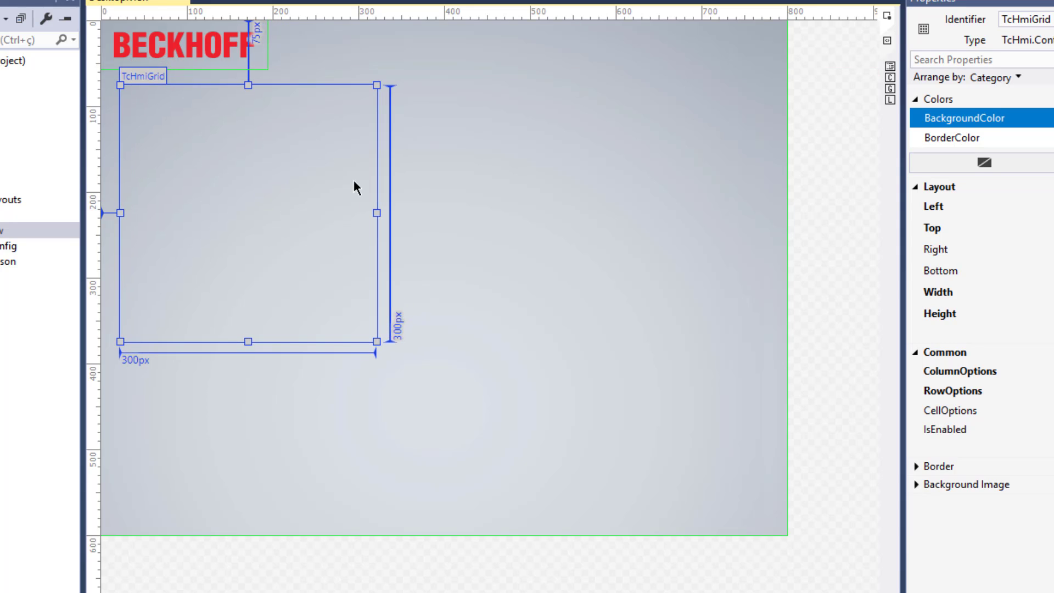
- Toggle the lock on the Desktop view, and select the grid control
left_click(456, 51)
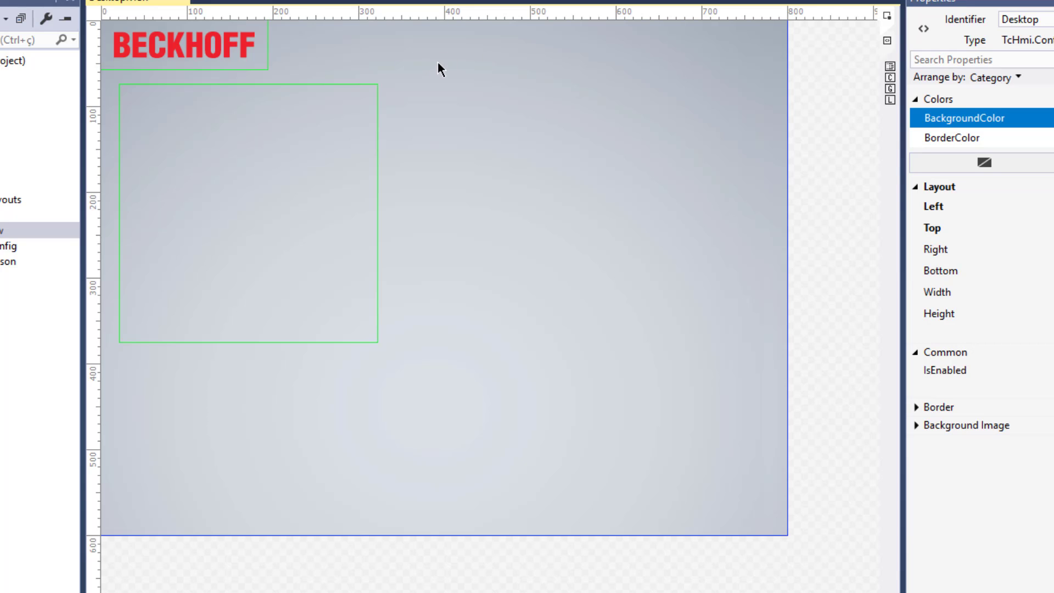
right_click(432, 51)
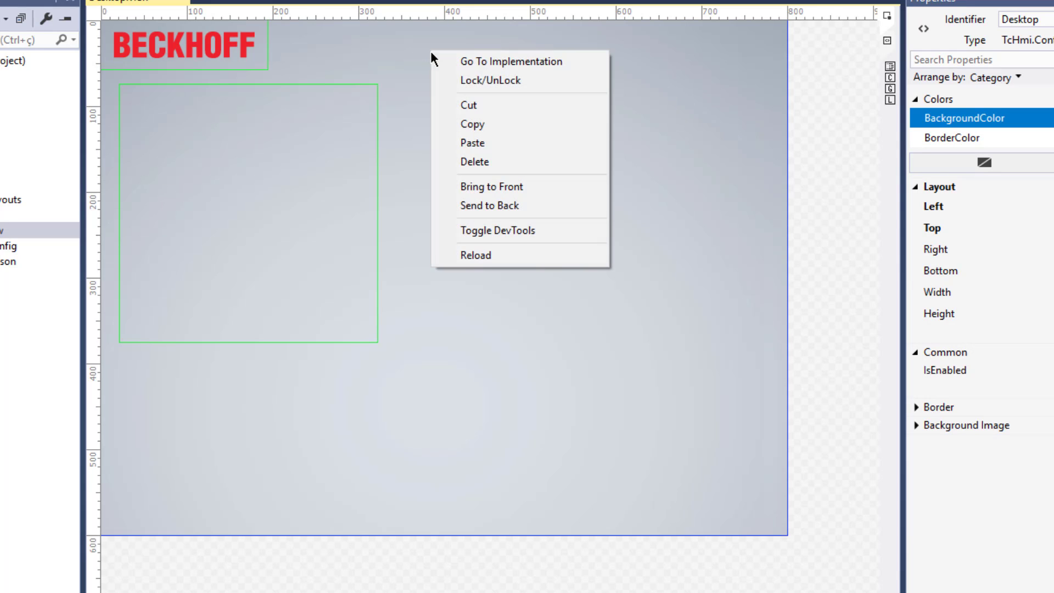
left_click(500, 85)
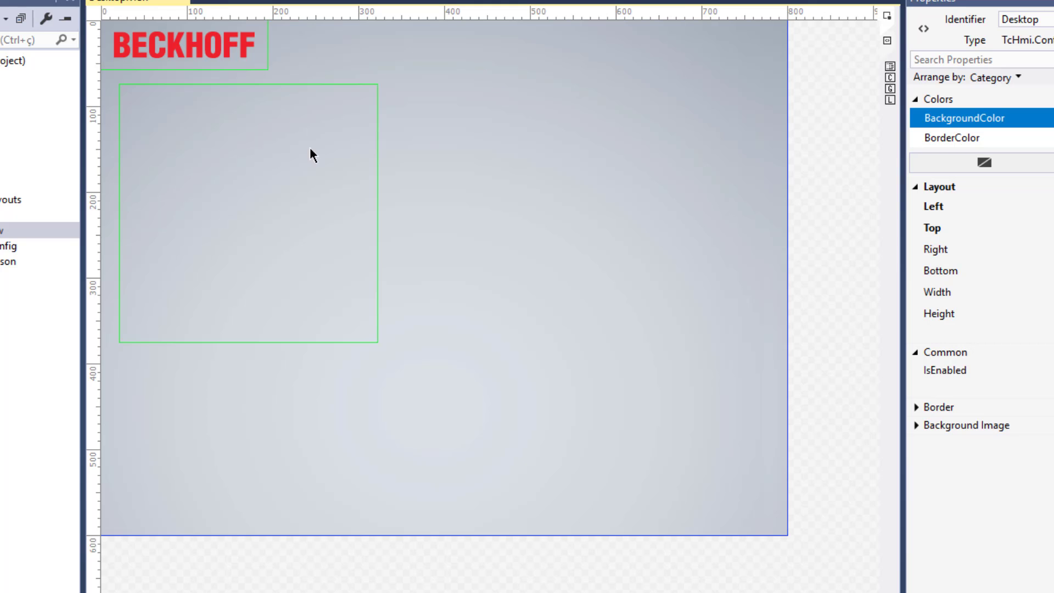
left_click(305, 163)
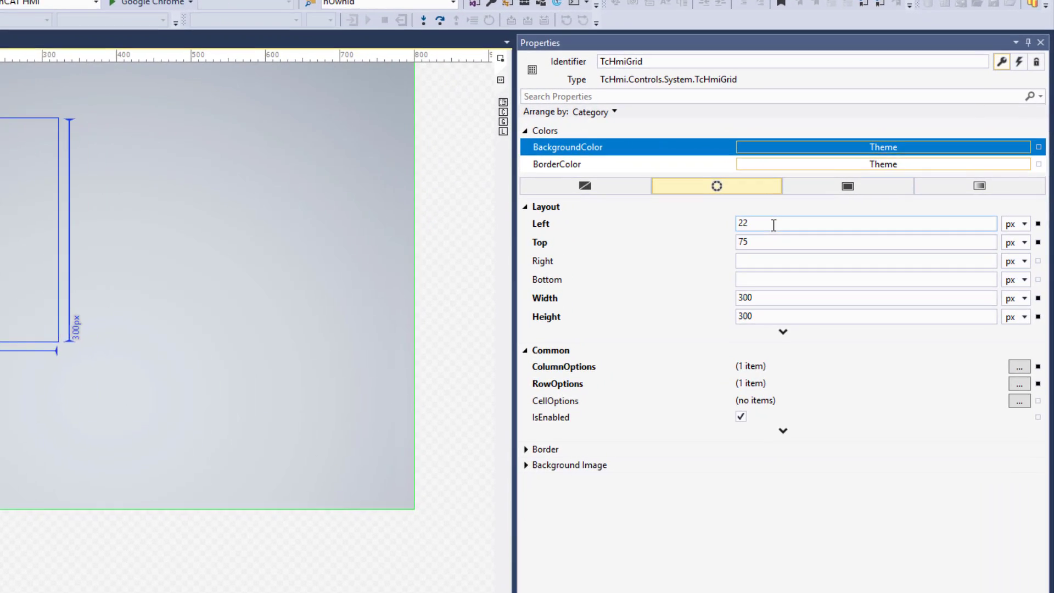
- Anchor the grid horizontally by setting Left and Right to 25 px and clearing its Width
double_click(773, 225)
type("25")
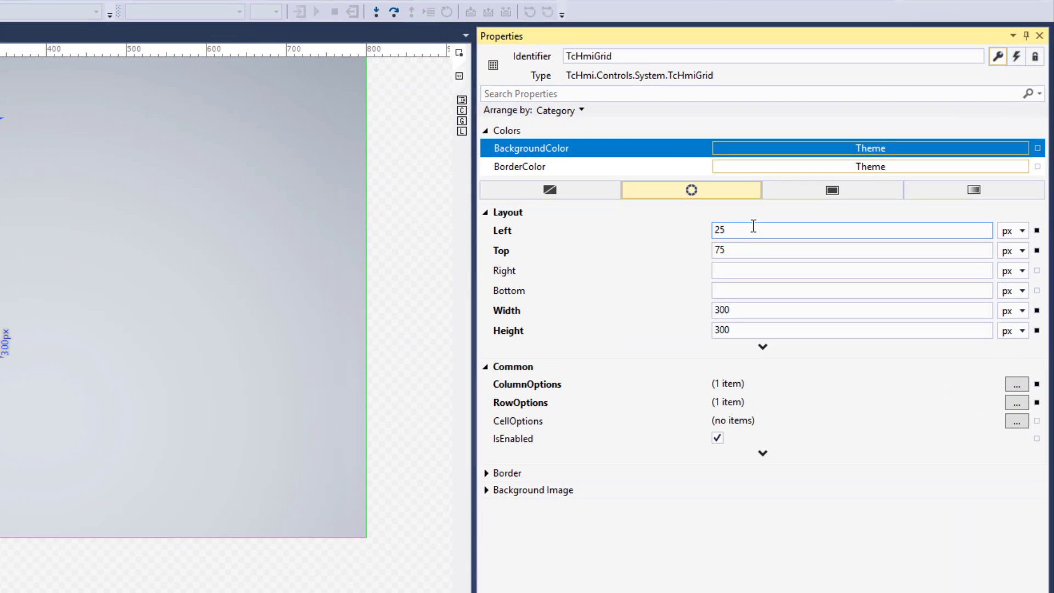
left_click(738, 271)
type("2")
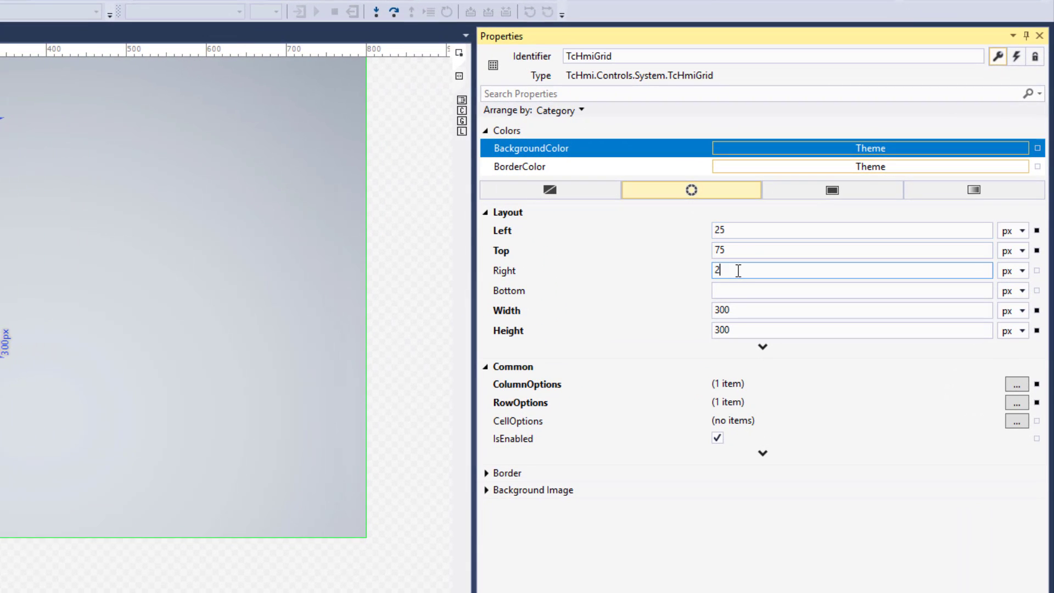
type("5")
key("Return")
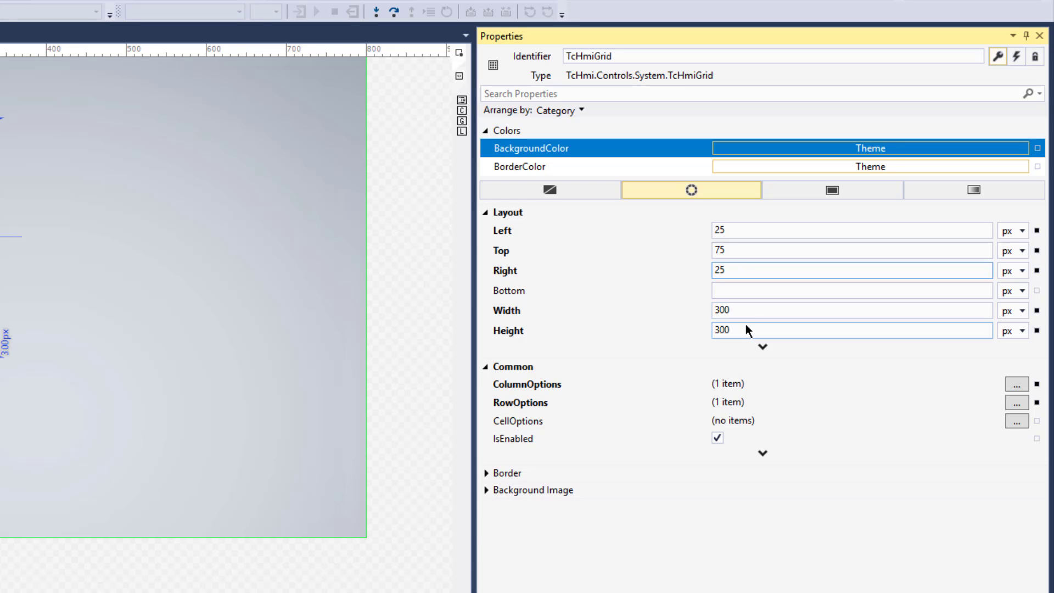
double_click(747, 311)
key("BackSpace")
key("Return")
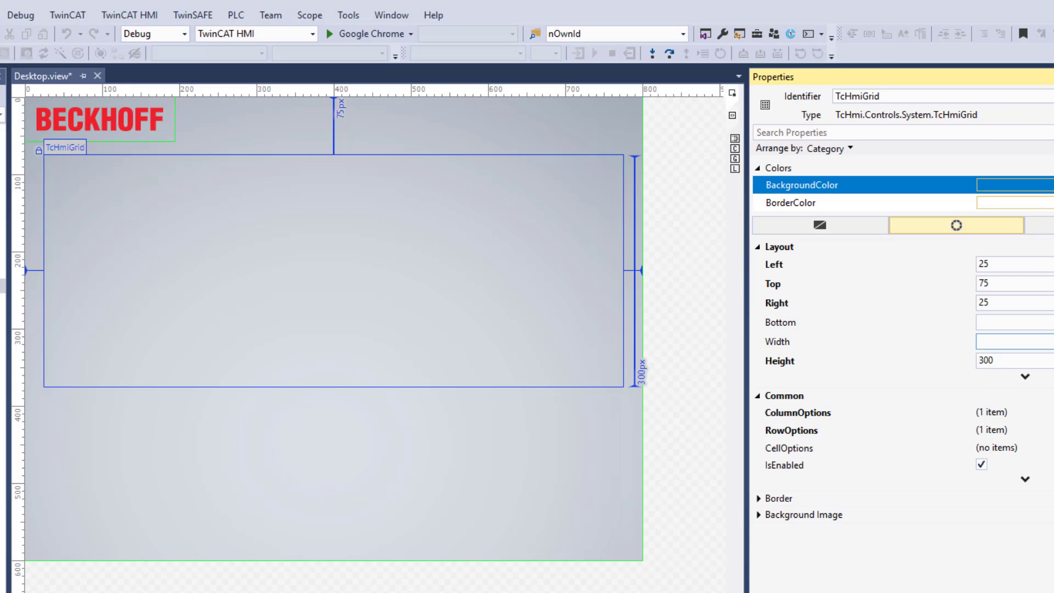
- Anchor the grid vertically with Top and Bottom at 60 px and no Height, and save the view
double_click(1010, 283)
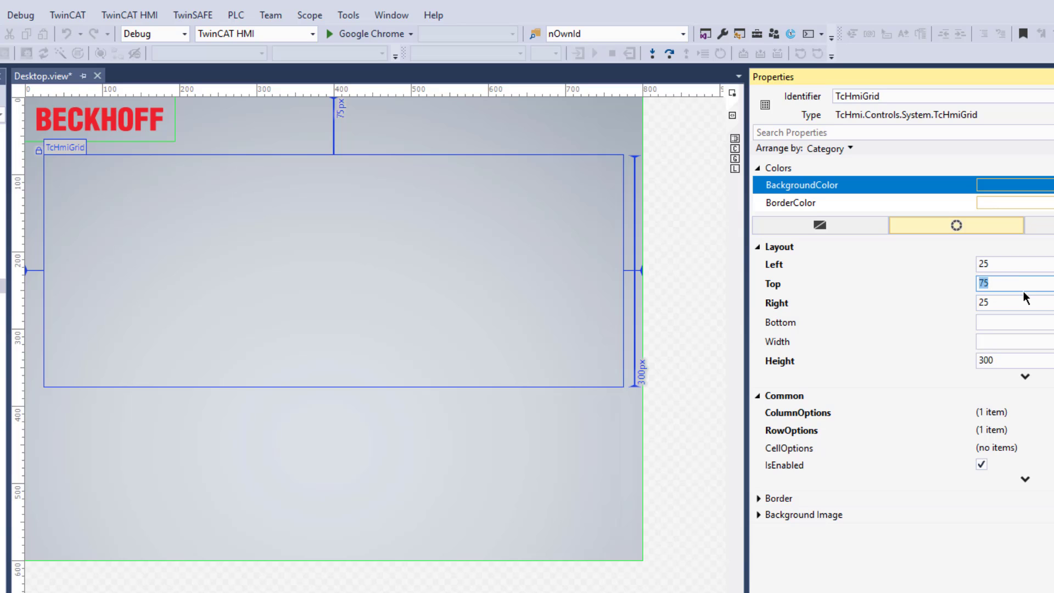
type("60")
key("Return")
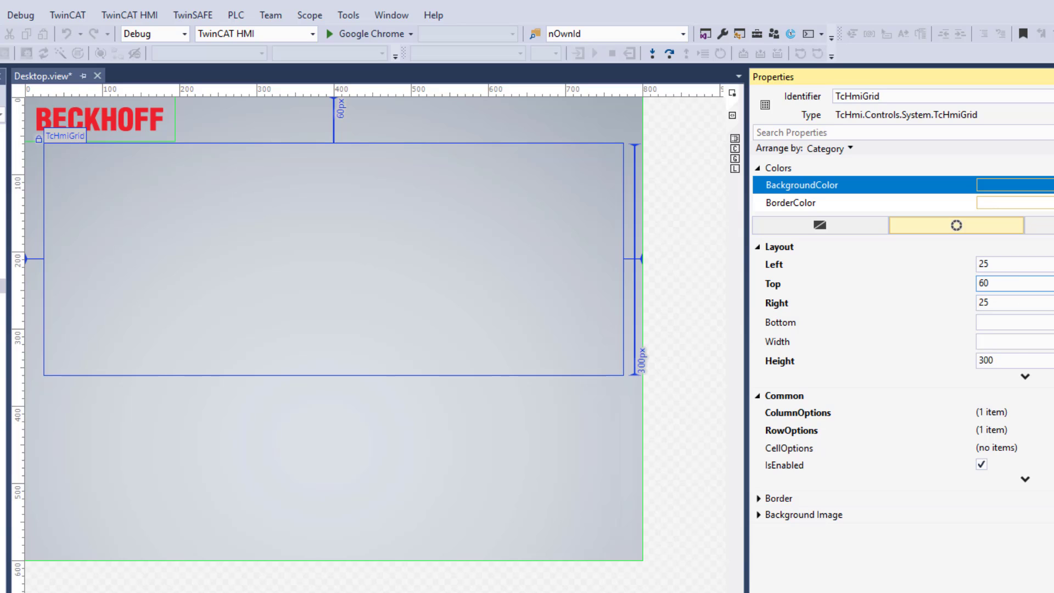
left_click(1013, 322)
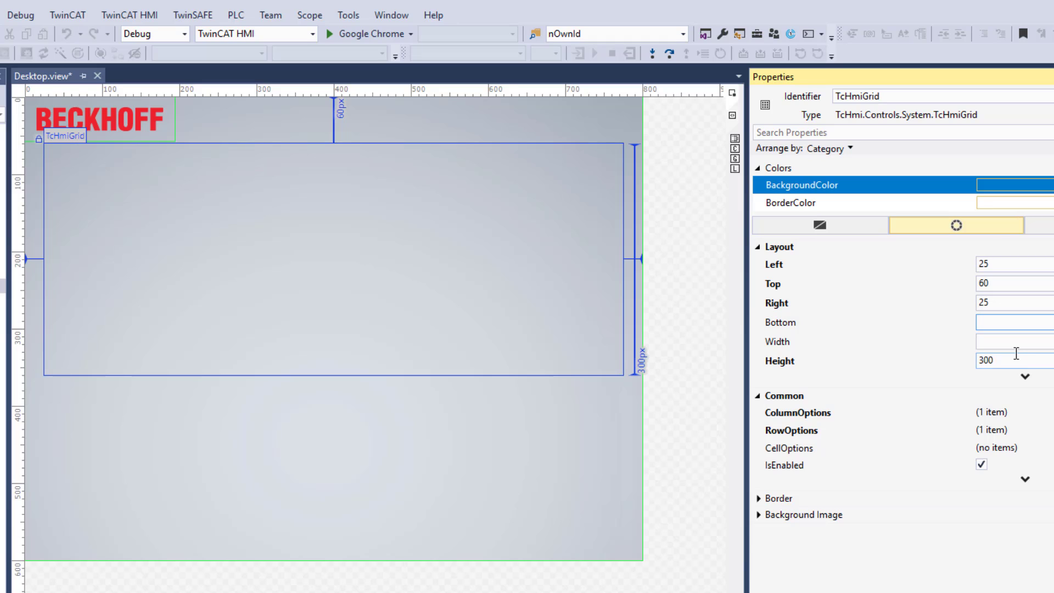
type("60")
double_click(1010, 360)
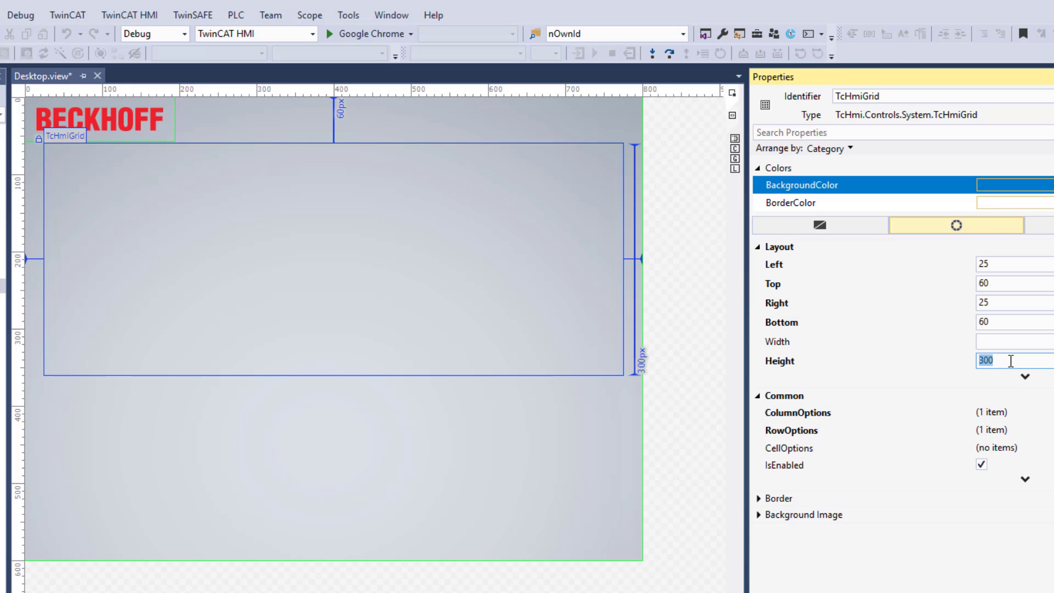
key("BackSpace")
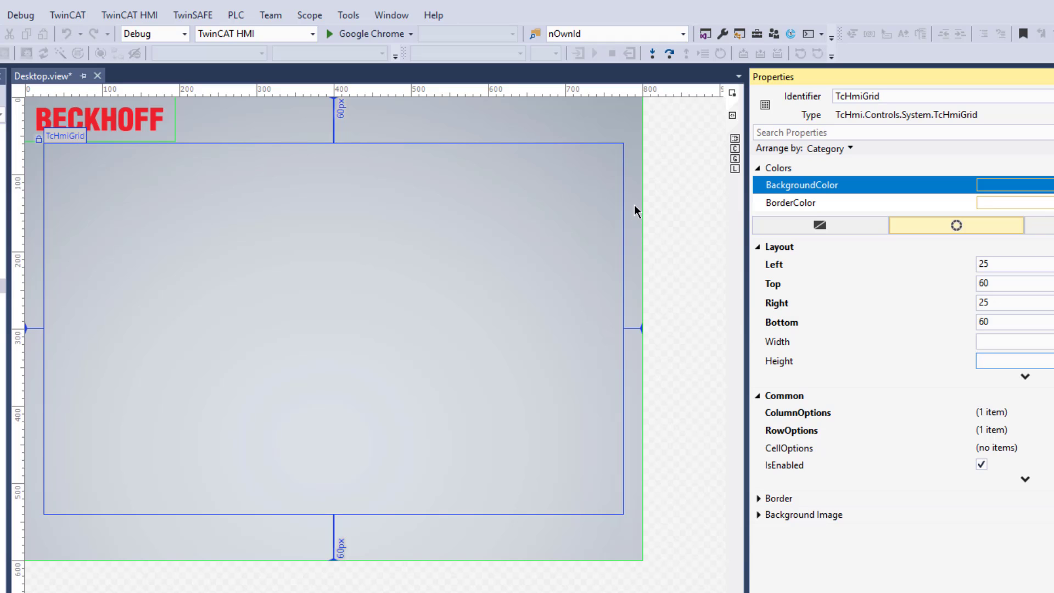
key("ctrl+s")
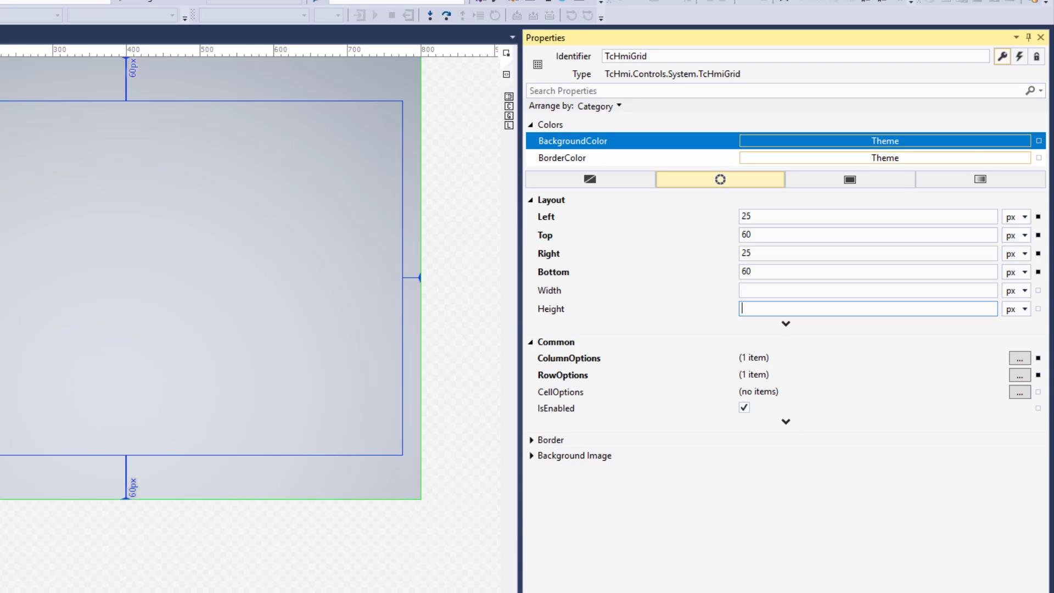
- Add a second column definition to the grid's ColumnOptions and move the dialog off the layout properties
left_click(1019, 359)
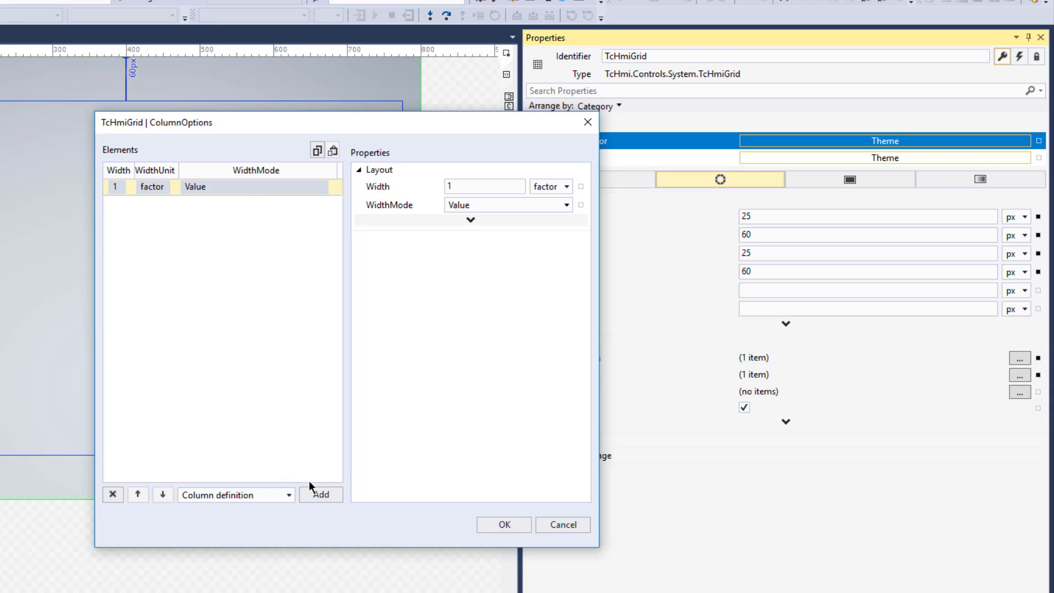
left_click(321, 494)
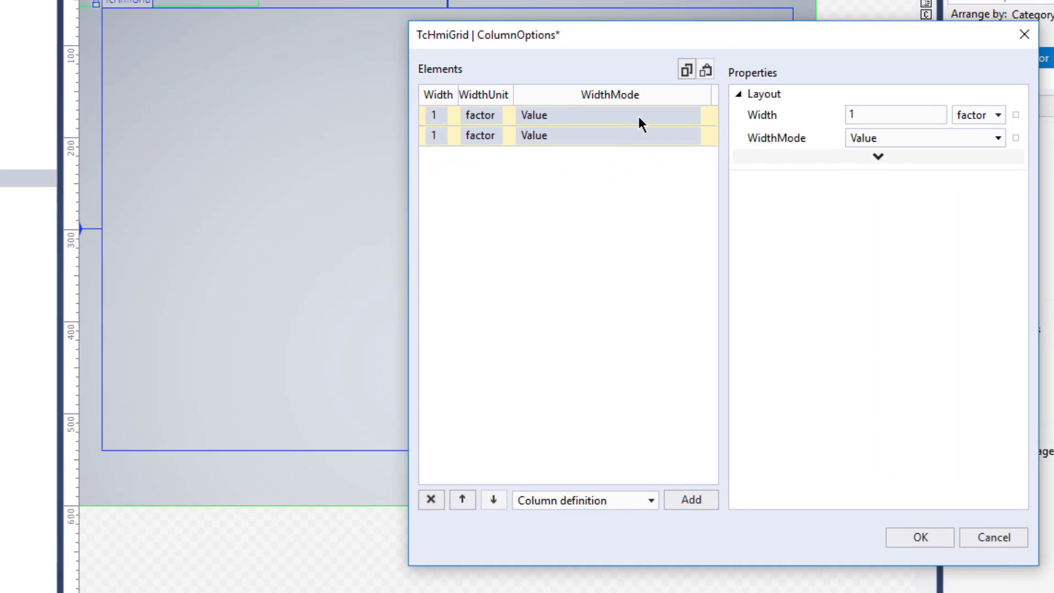
left_click(637, 114)
left_click(628, 132)
left_click(629, 117)
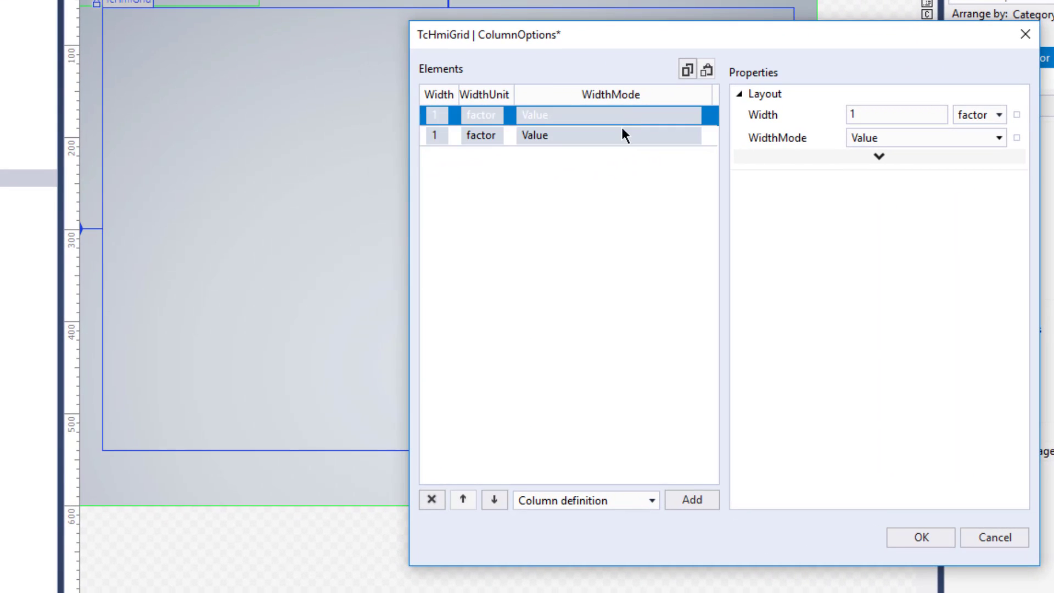
left_click(621, 132)
left_click_drag(783, 34, 477, 19)
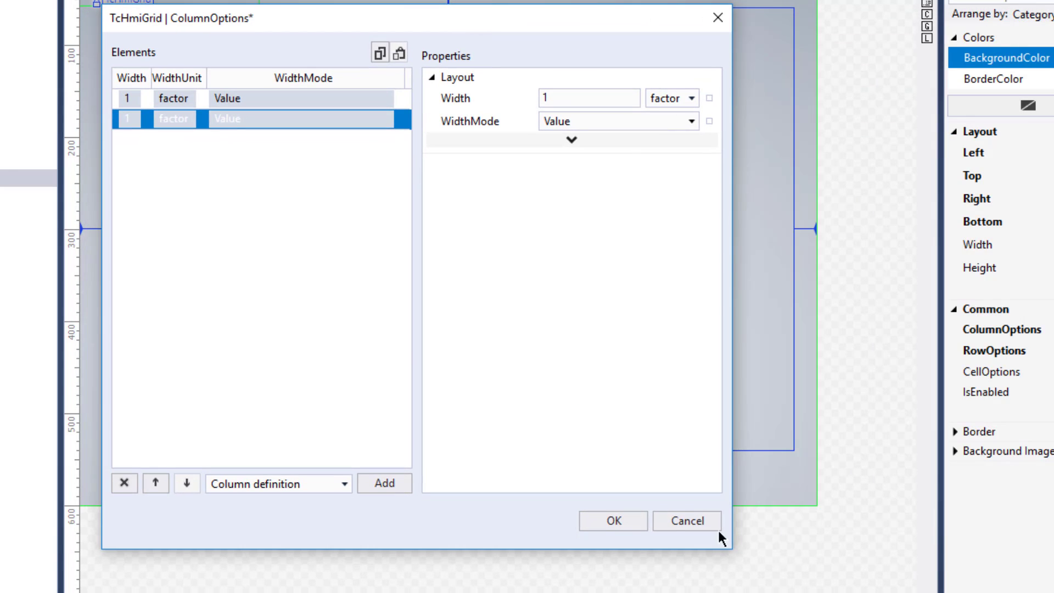
- Examine the width value and width unit of both column definitions
left_click(356, 101)
left_click(351, 120)
left_click(356, 98)
left_click(349, 115)
left_click(566, 98)
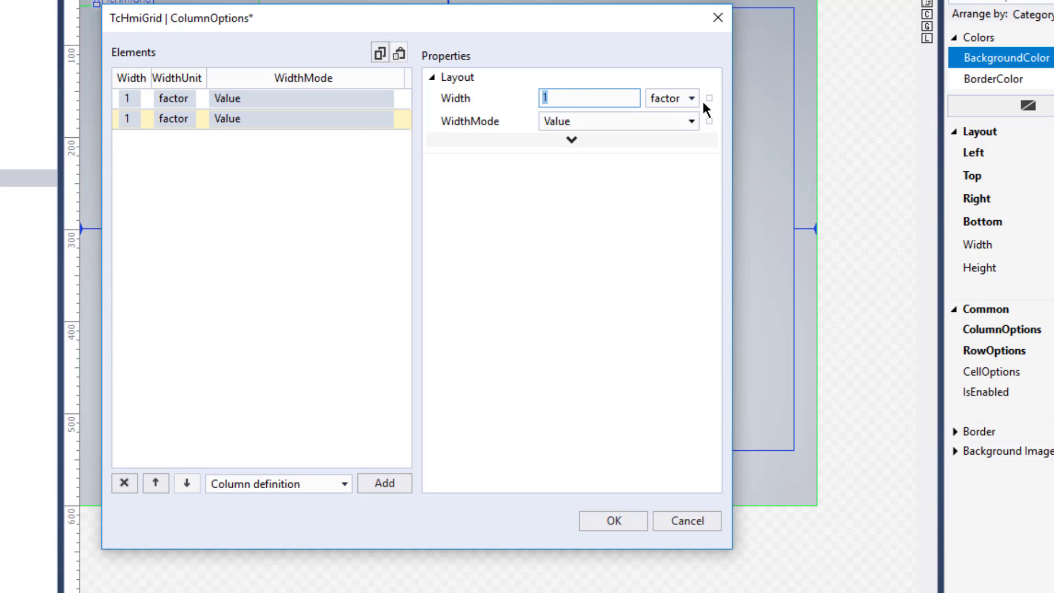
left_click(680, 99)
left_click(665, 113)
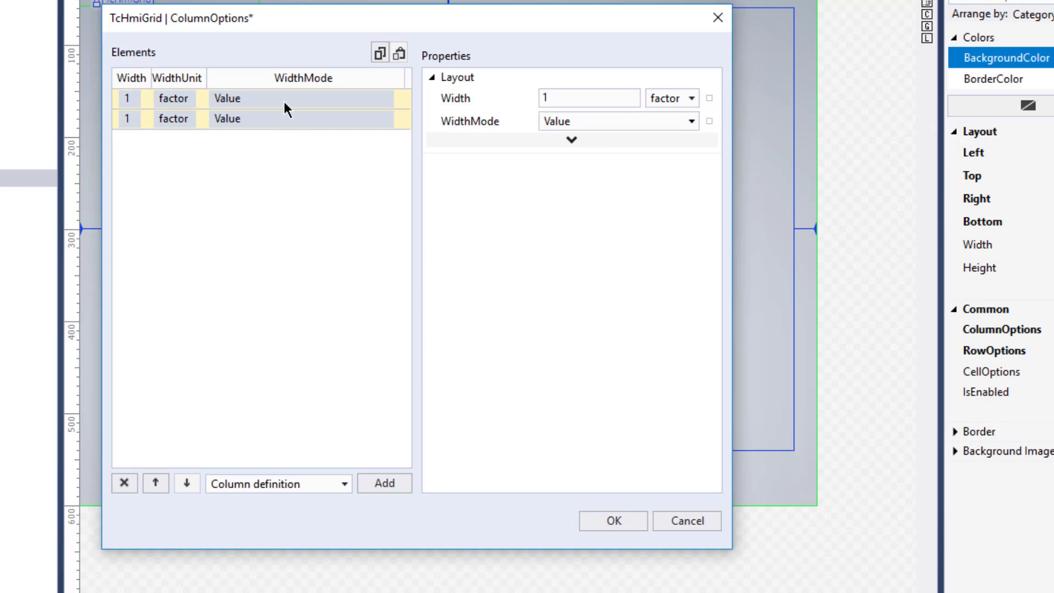
left_click(284, 101)
left_click(684, 97)
left_click(683, 98)
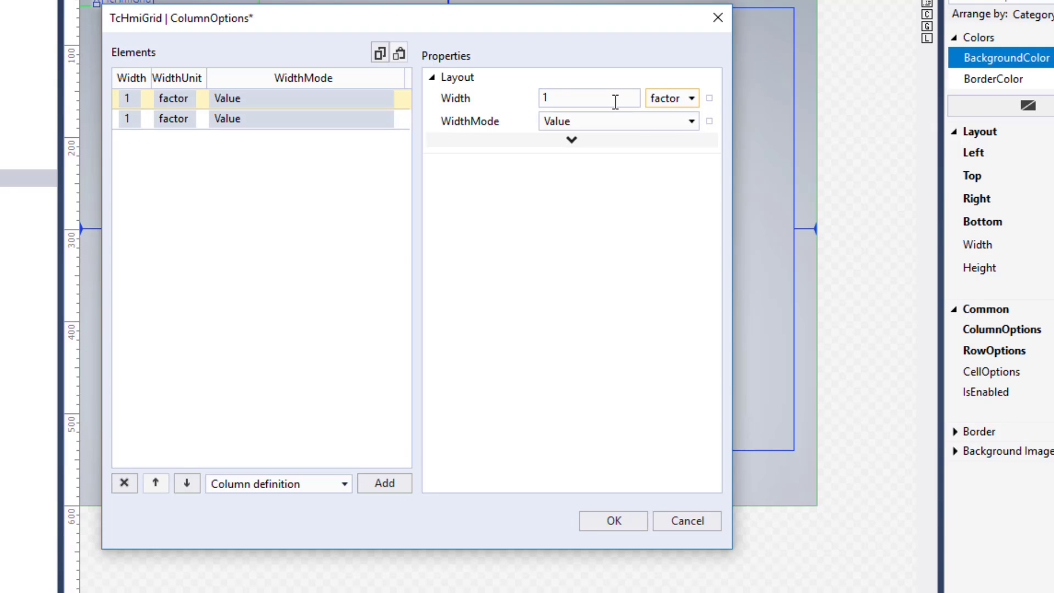
left_click(571, 91)
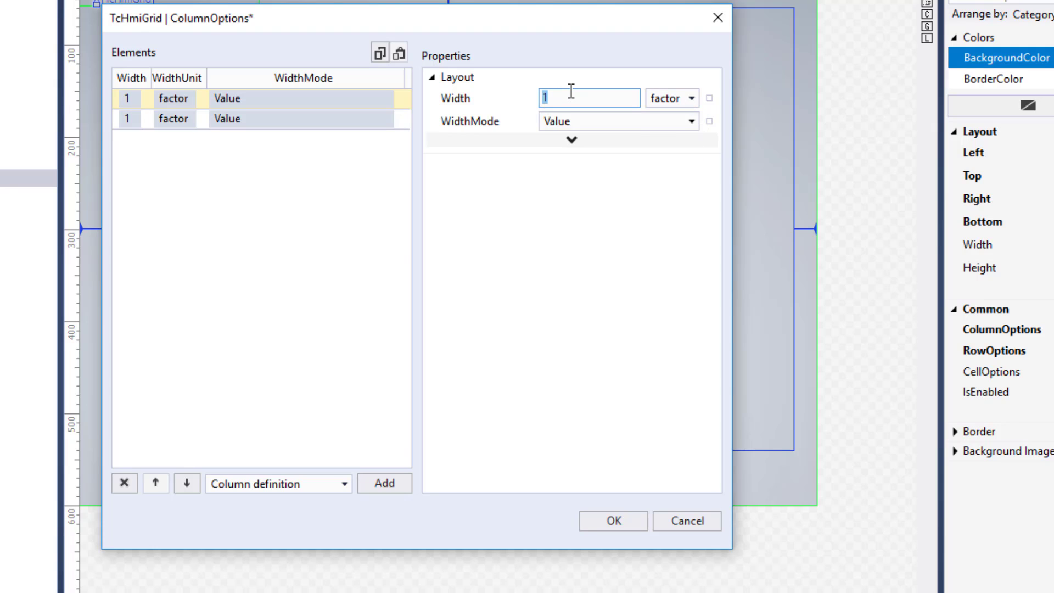
left_click_drag(524, 25, 486, 266)
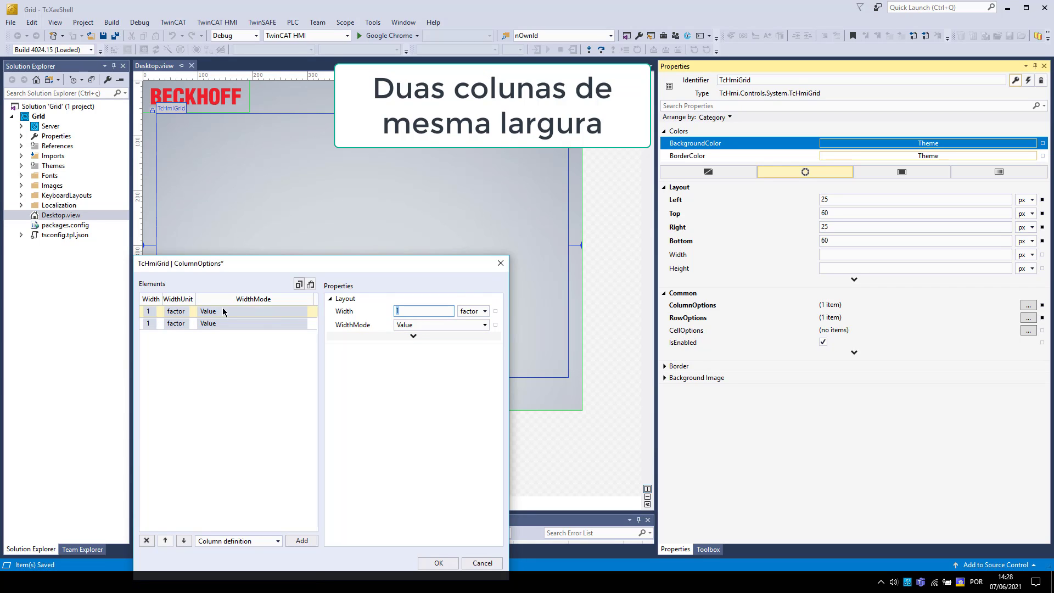
- Set the second column's width to a factor of 2 and apply the column options
left_click(196, 324)
left_click(415, 310)
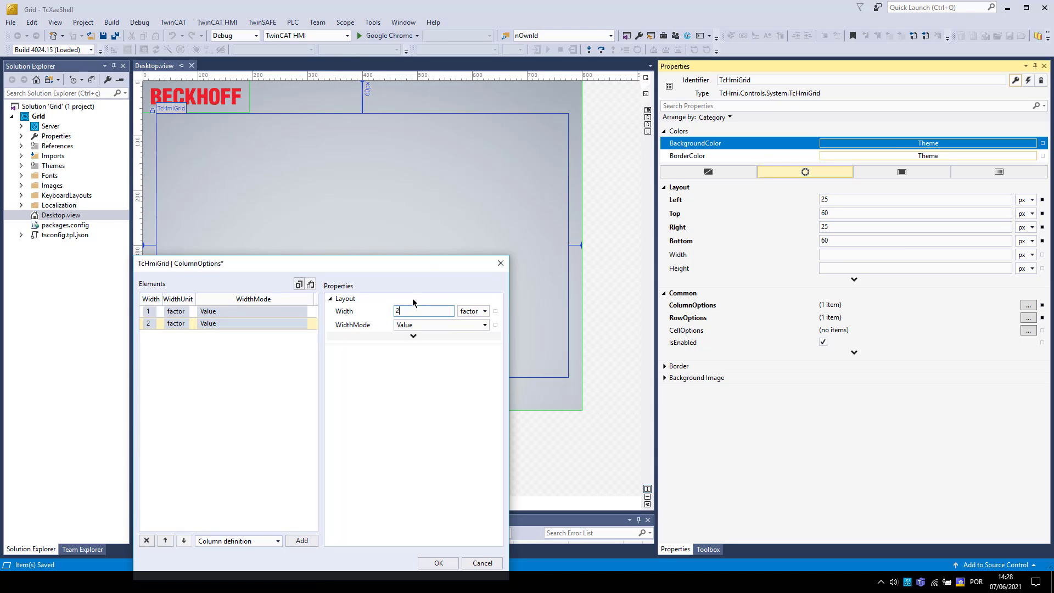
type("2")
left_click_drag(409, 271, 414, 149)
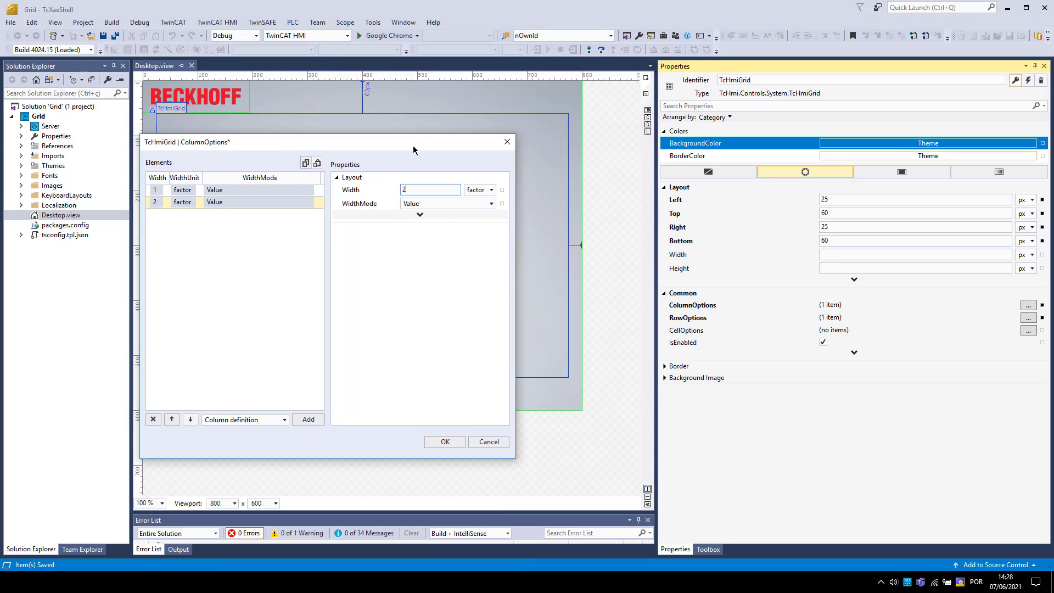
left_click(445, 442)
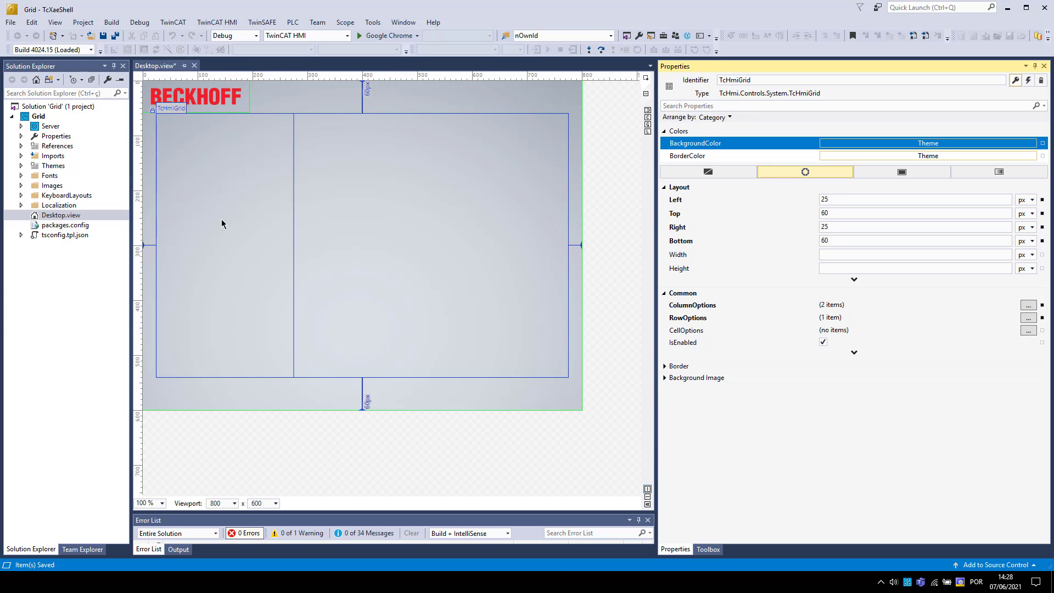
- Set the second column's width in the grid's ColumnOptions to 1, keep the unit as factor, and apply the options
left_click(416, 242)
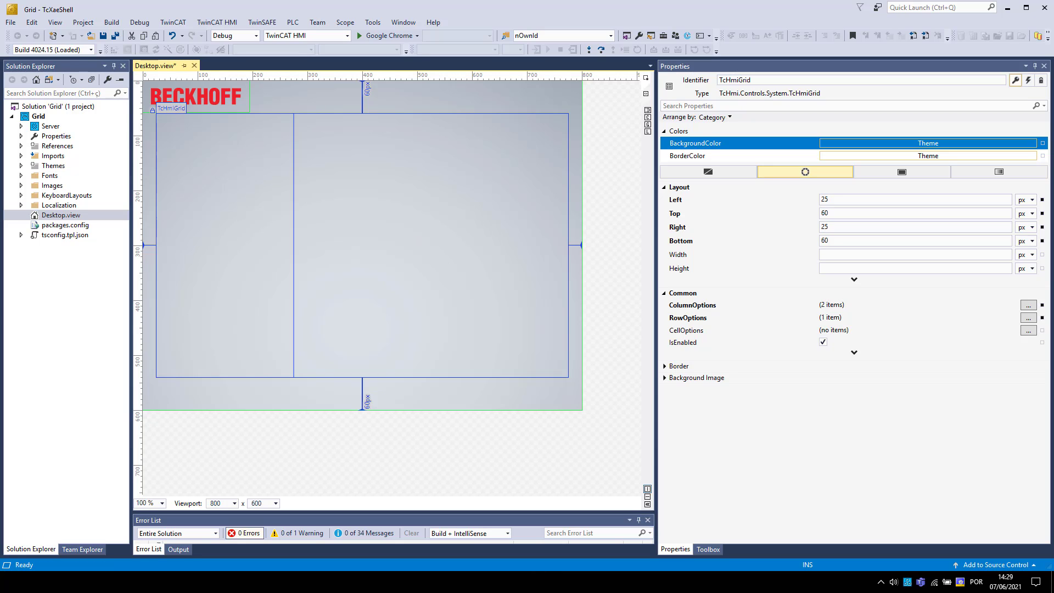
left_click(1028, 305)
left_click(453, 193)
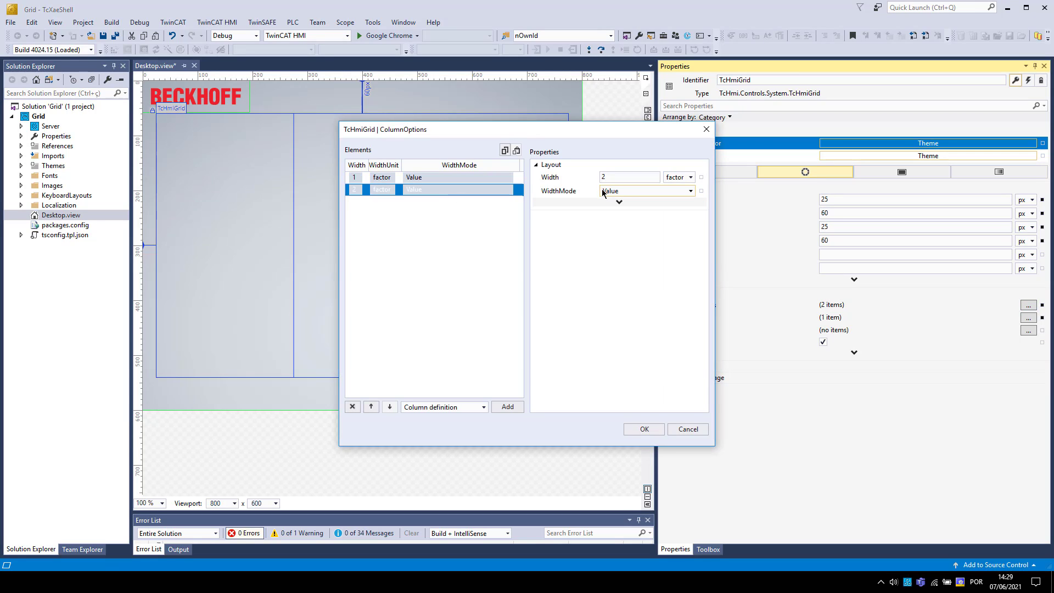
left_click(608, 175)
type("1")
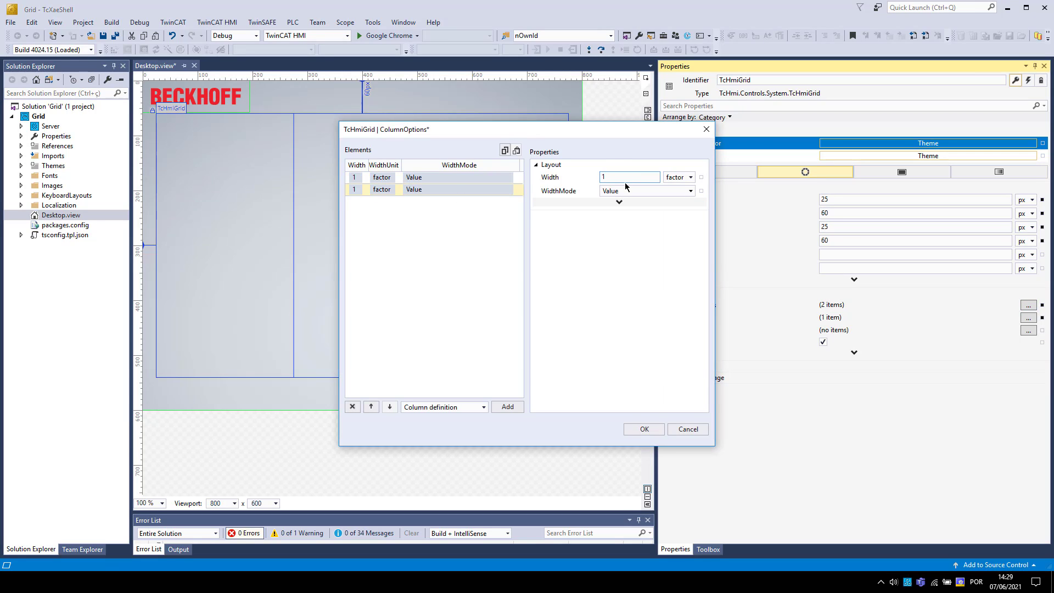
left_click(690, 177)
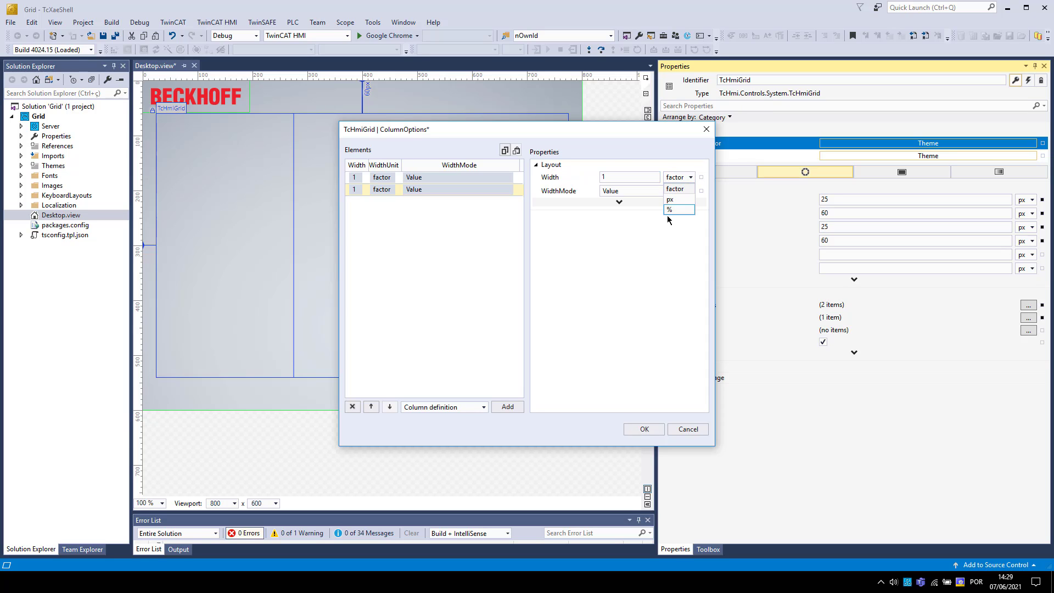
left_click(674, 189)
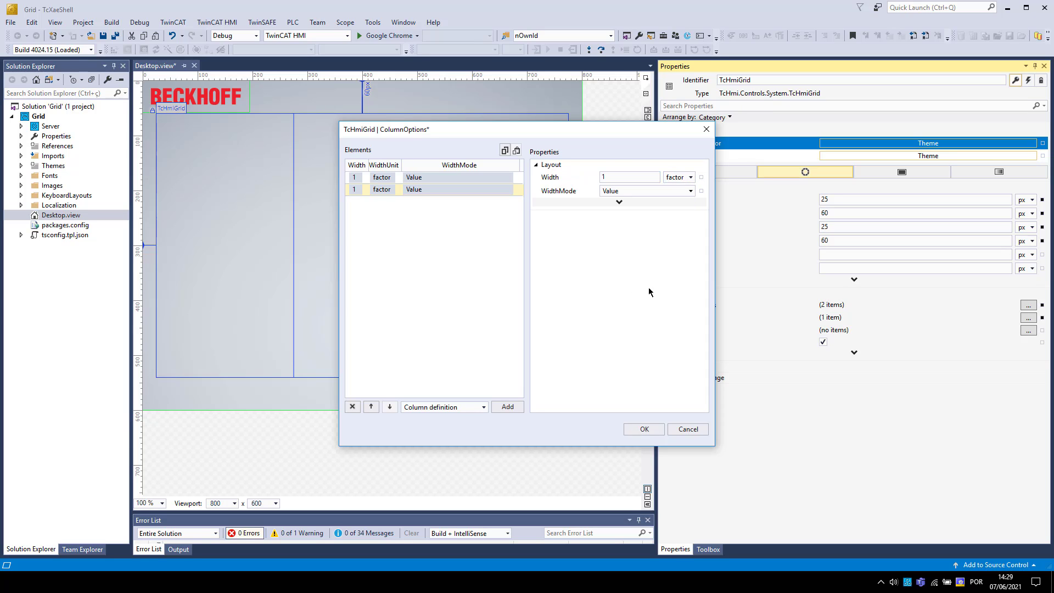
left_click(641, 428)
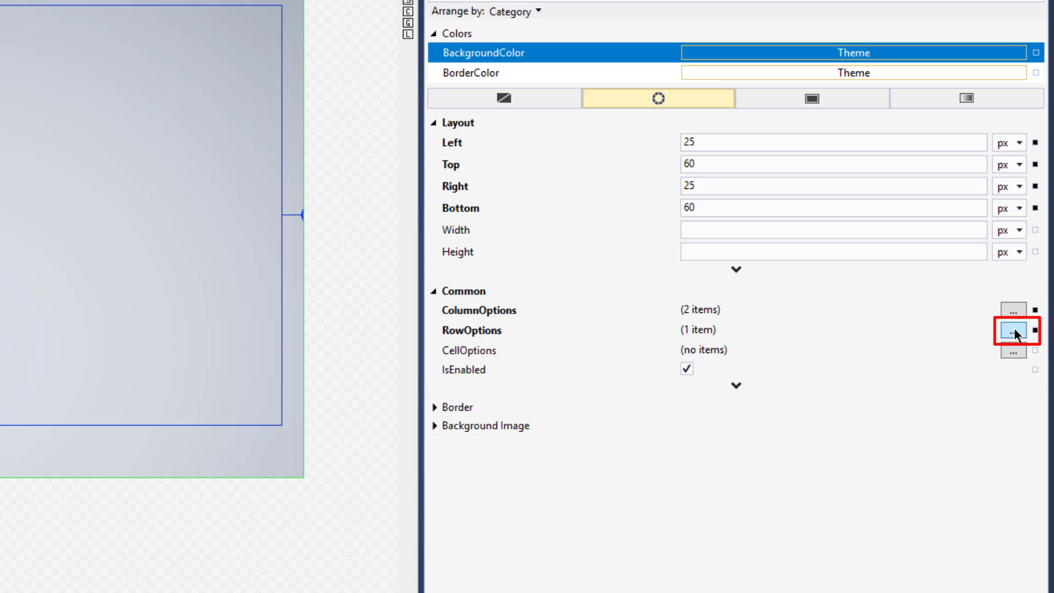
- Add a second row definition to the grid's RowOptions with a height of 1 factor, apply it, and save the view
left_click(1014, 333)
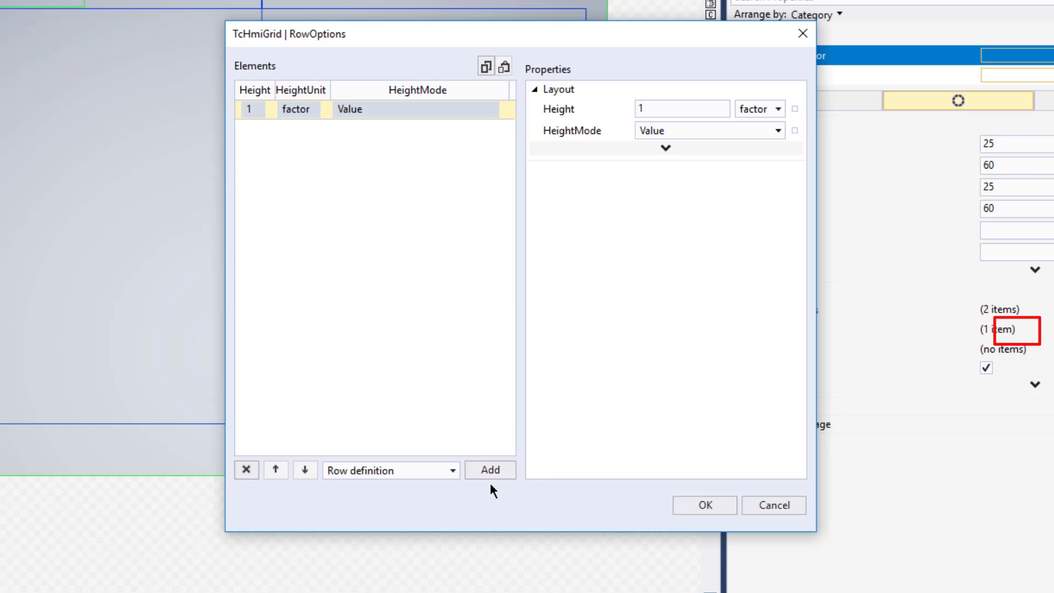
left_click(496, 469)
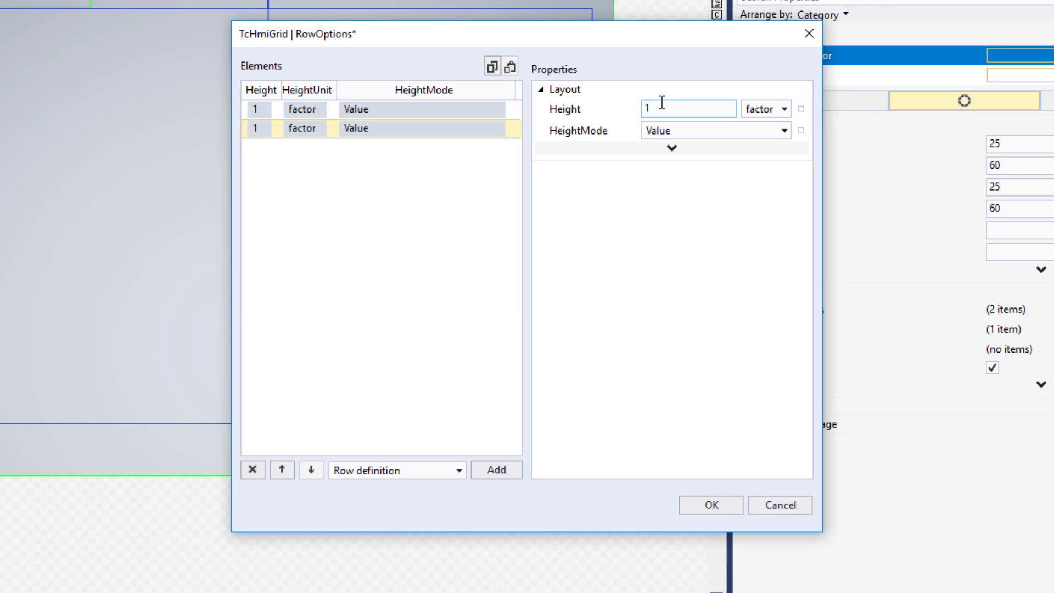
left_click_drag(522, 41, 494, 21)
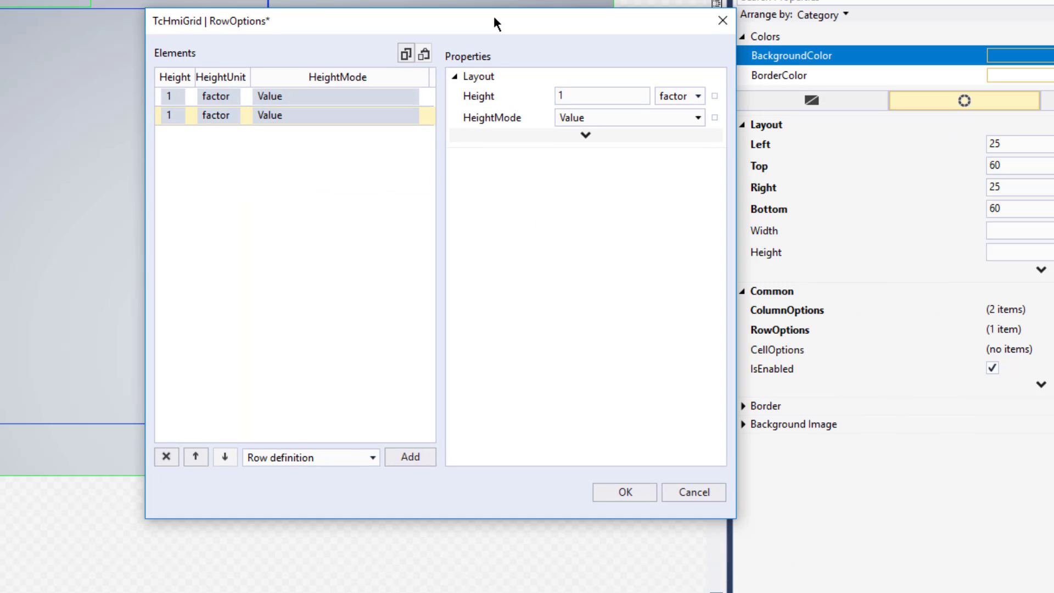
left_click(640, 491)
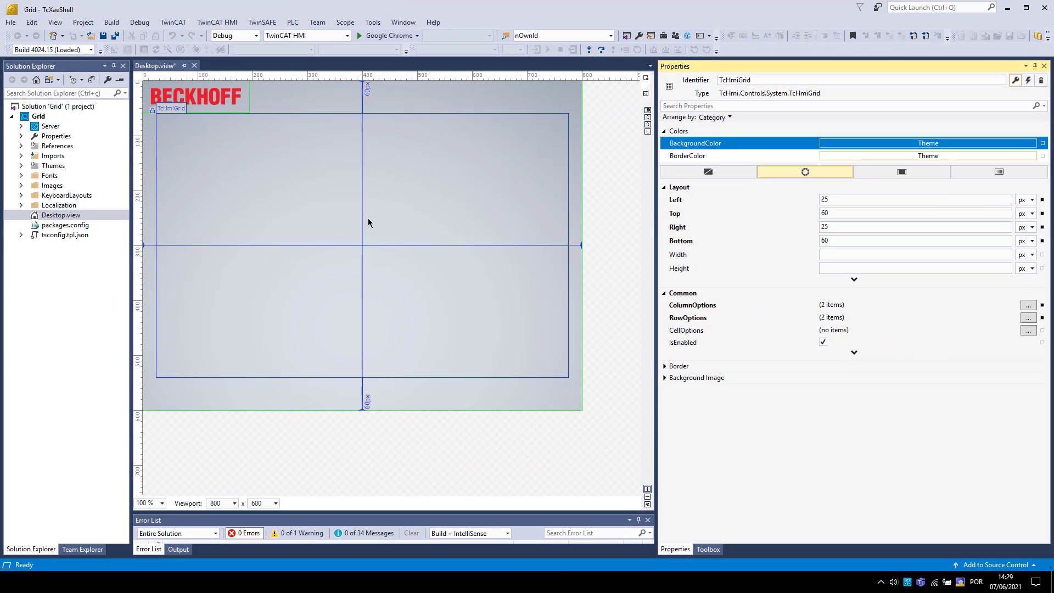
left_click(115, 35)
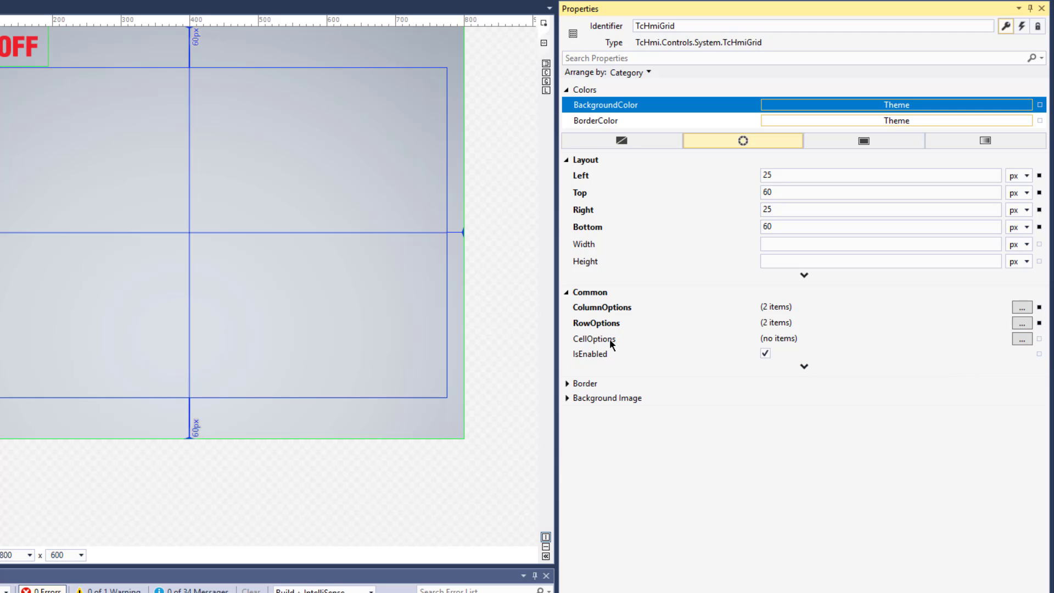
- Add four cell definitions to the grid's CellOptions and enlarge the dialog so all cell properties fit
mouse_move(609, 338)
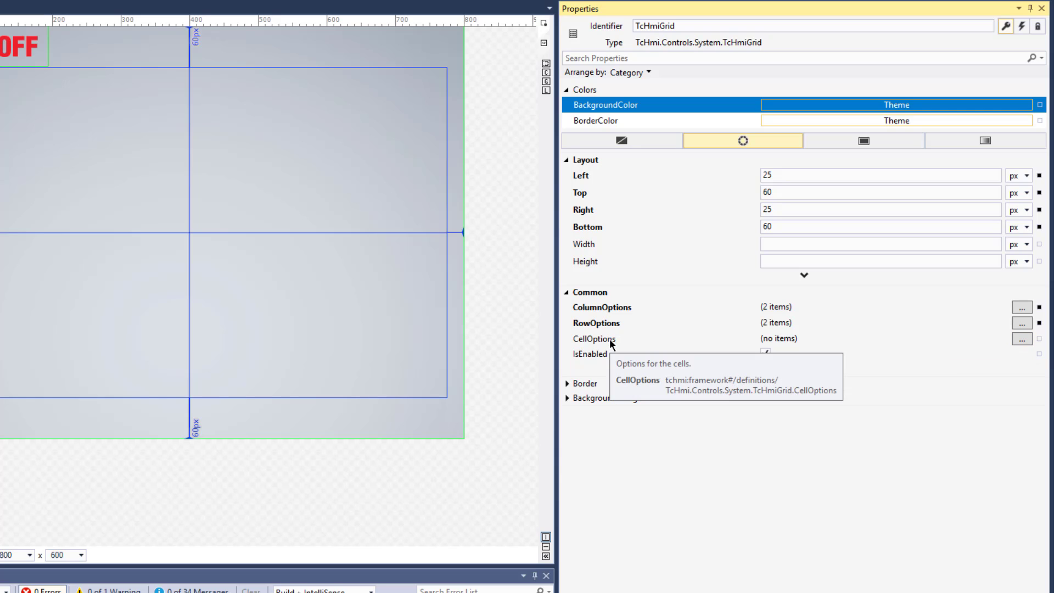
left_click(1021, 339)
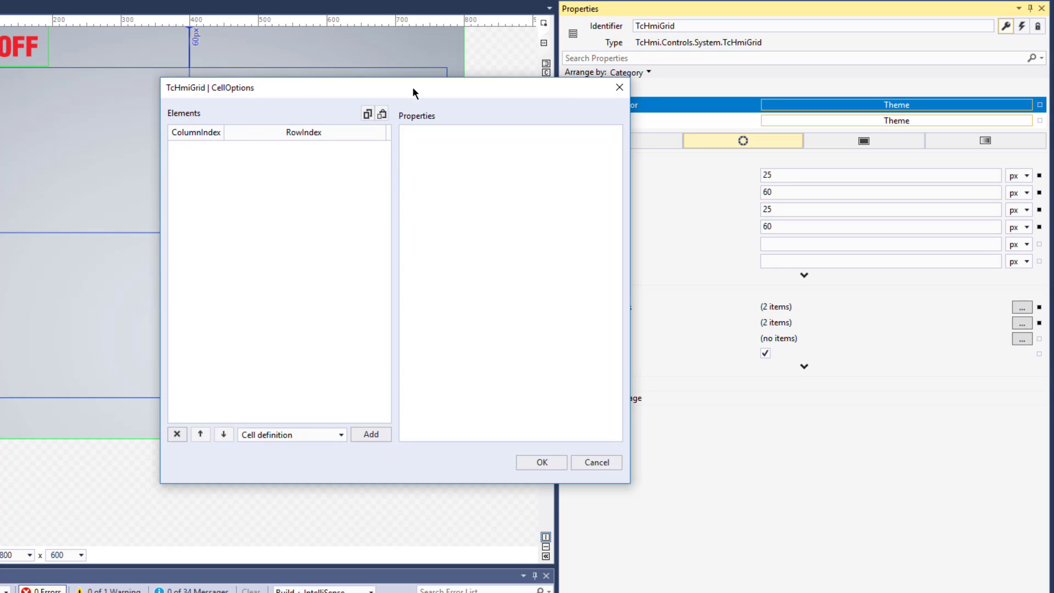
left_click_drag(413, 88, 316, 11)
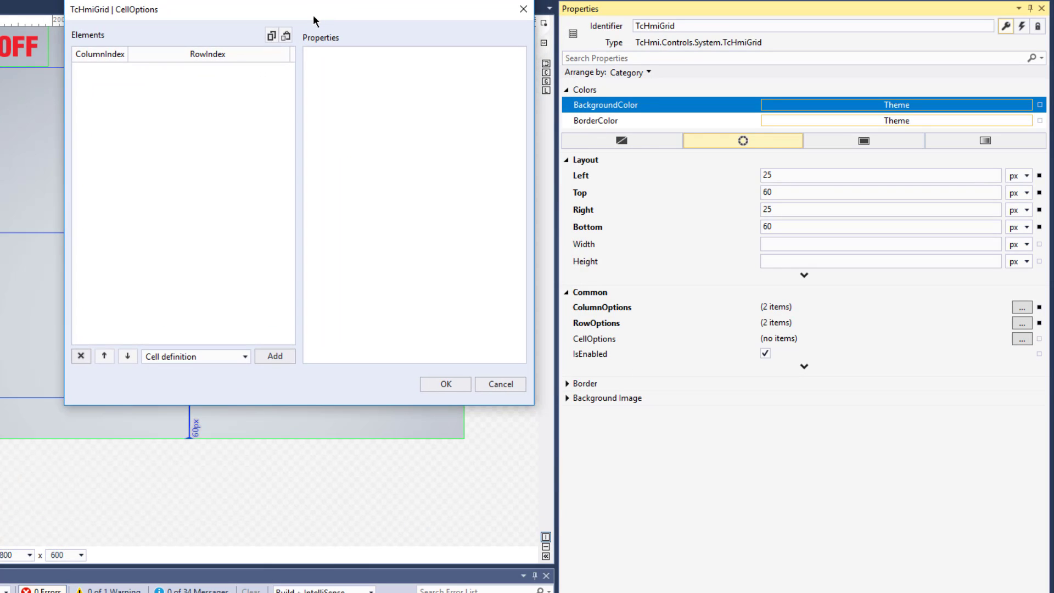
left_click(278, 357)
left_click(278, 358)
left_click(278, 358)
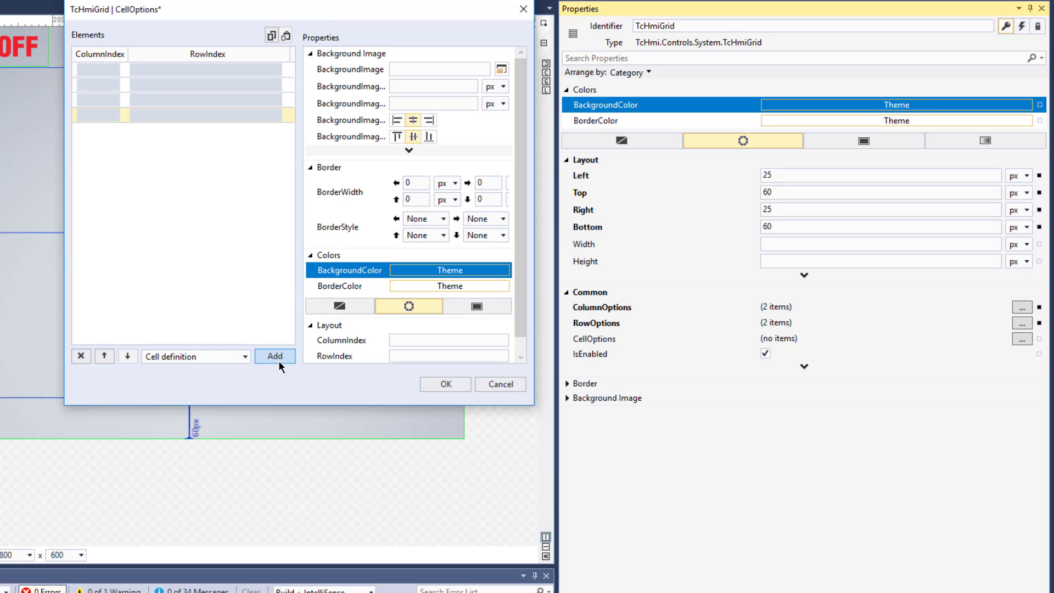
left_click(278, 357)
left_click(81, 357)
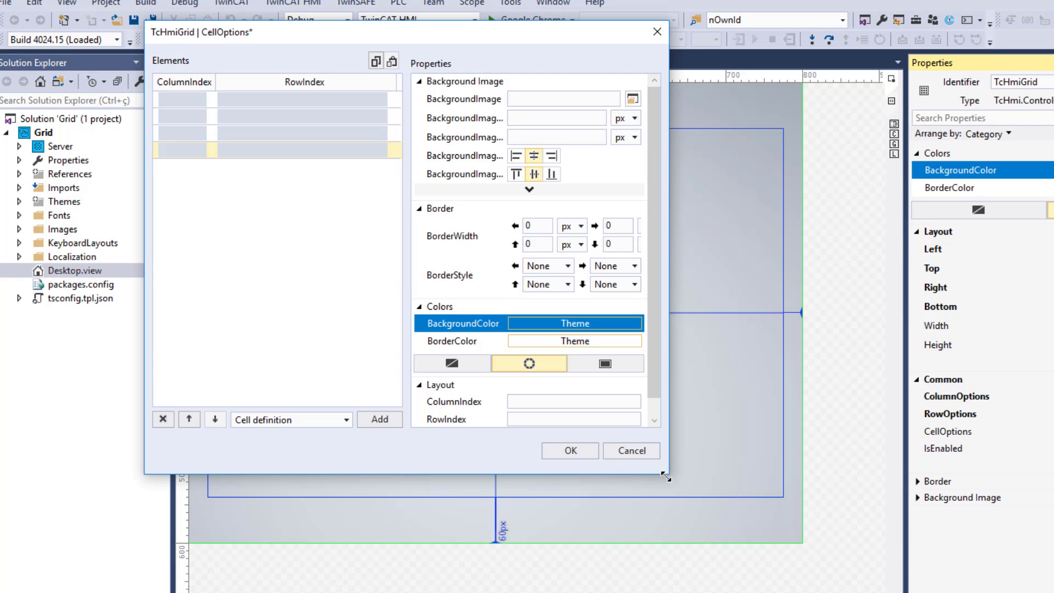
left_click_drag(668, 478, 886, 579)
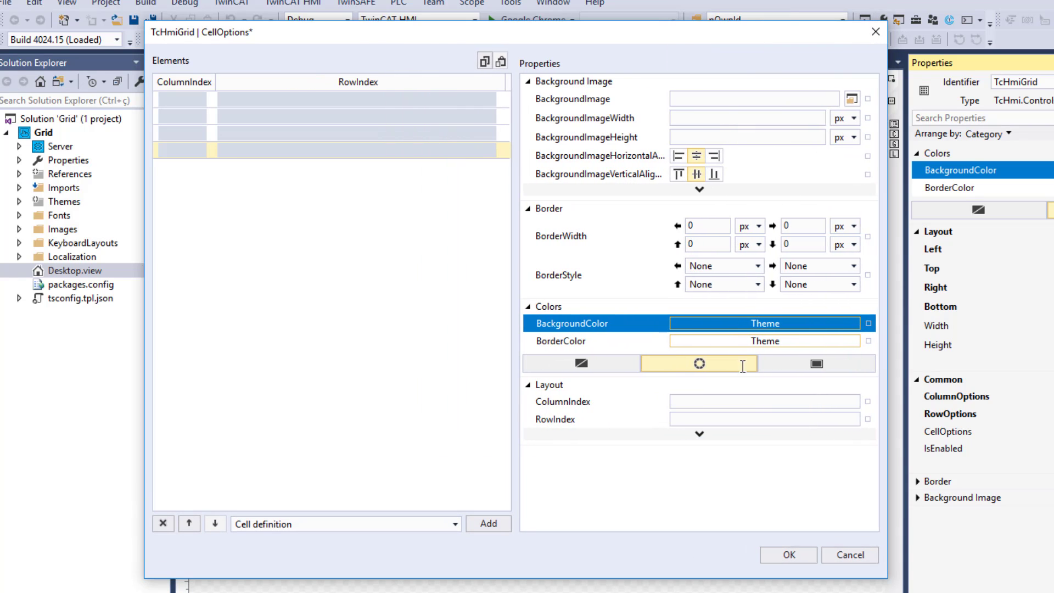
- Set the first cell definition's ColumnIndex to 0 and RowIndex to 0
left_click(211, 100)
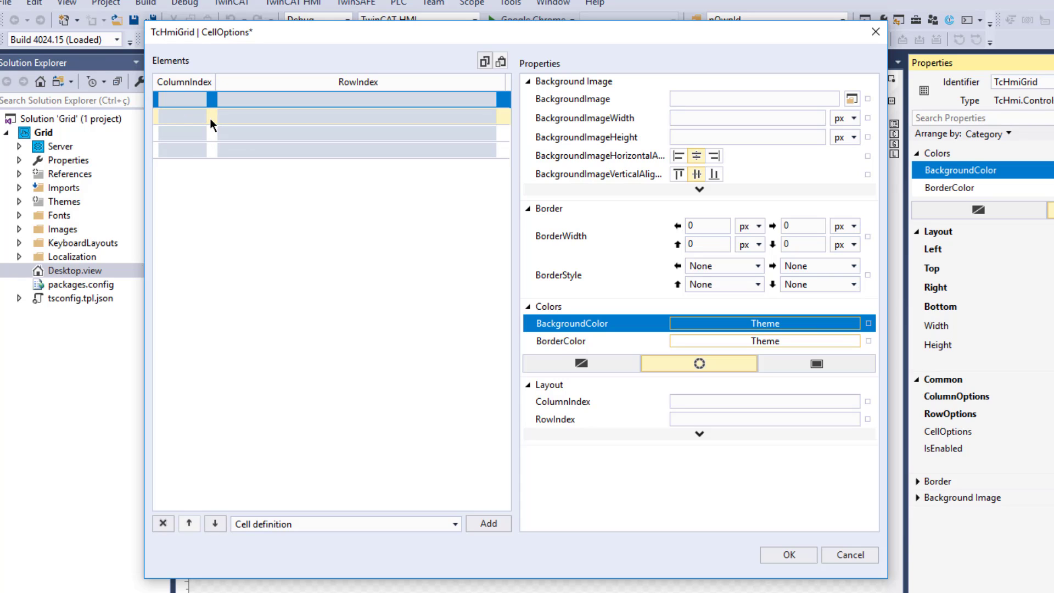
left_click(699, 401)
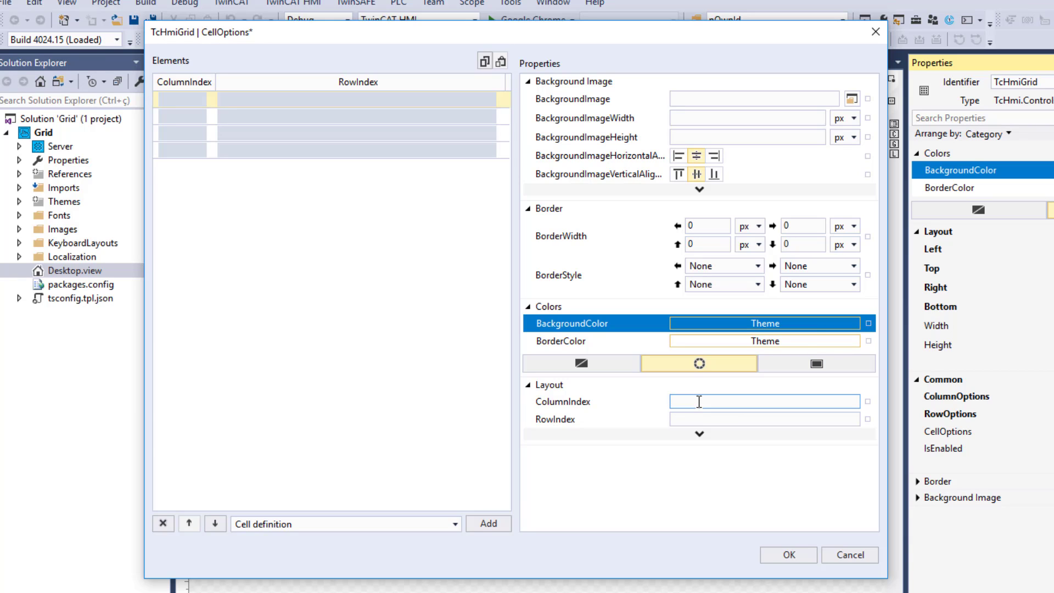
type("0")
left_click(695, 418)
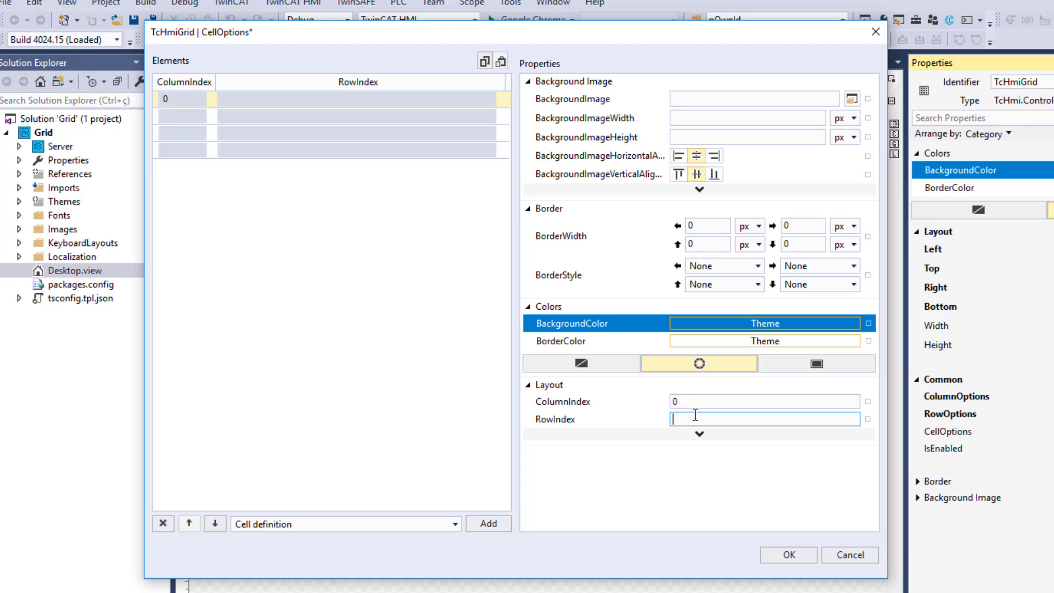
type("0")
- Set the second cell definition's ColumnIndex to 0 and RowIndex to 1
left_click(264, 112)
left_click(694, 402)
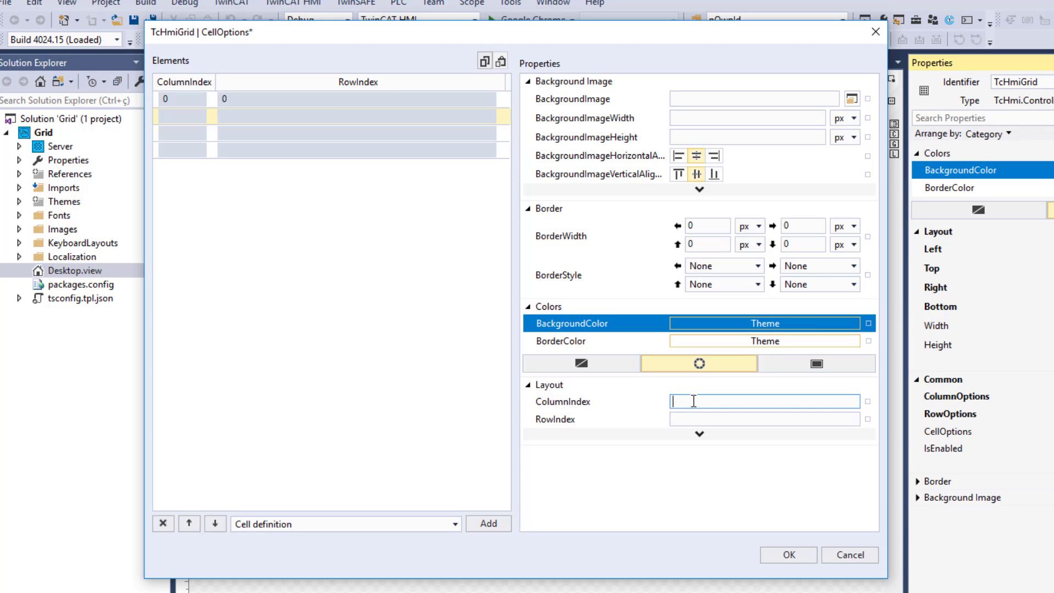
type("0")
key("Tab")
type("1")
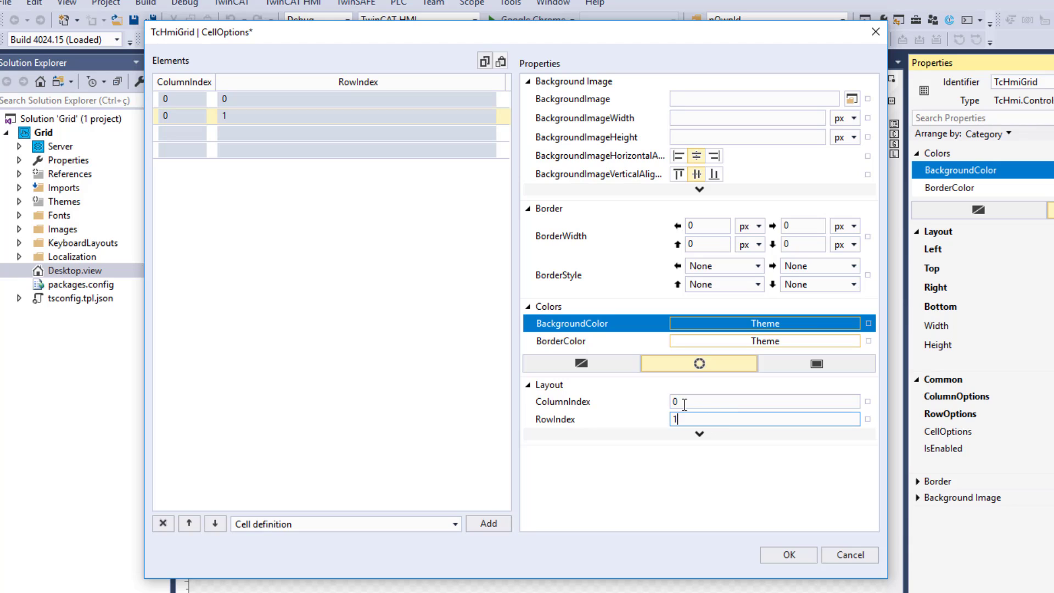
left_click(316, 124)
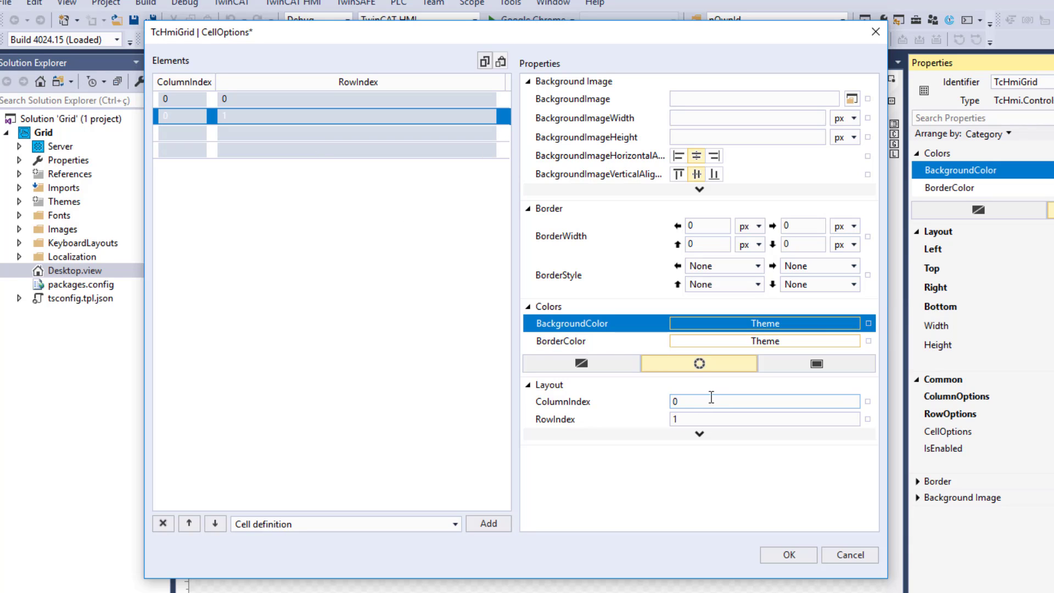
- Set the third cell definition's ColumnIndex to 1 and RowIndex to 0
left_click(240, 134)
left_click(702, 403)
type("1")
key("Tab")
type("0")
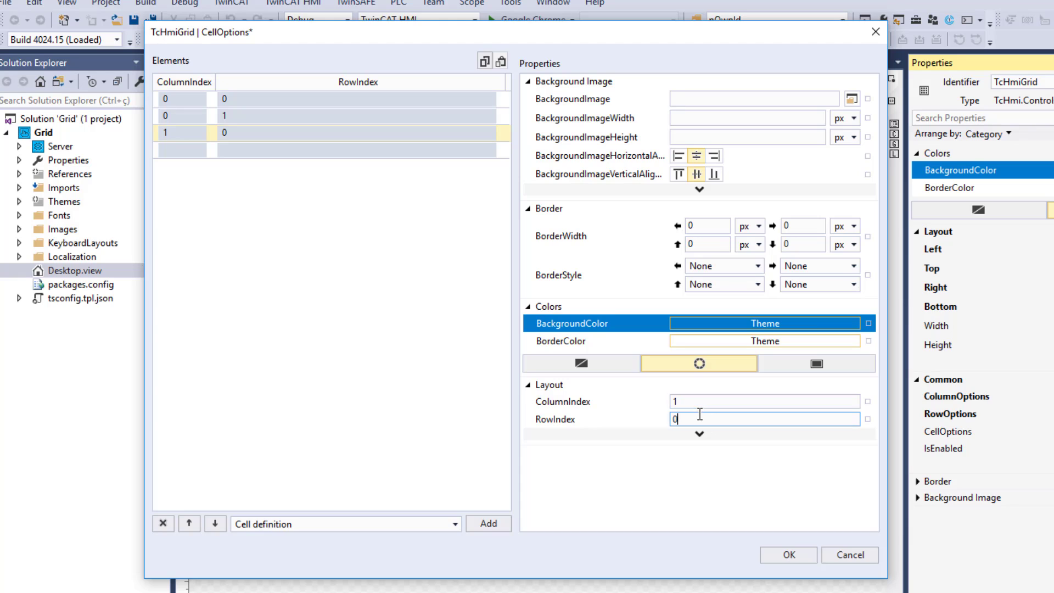
- Set the fourth cell definition's ColumnIndex to 1 and RowIndex to 1
left_click(299, 152)
left_click(704, 402)
type("1")
key("Tab")
type("1")
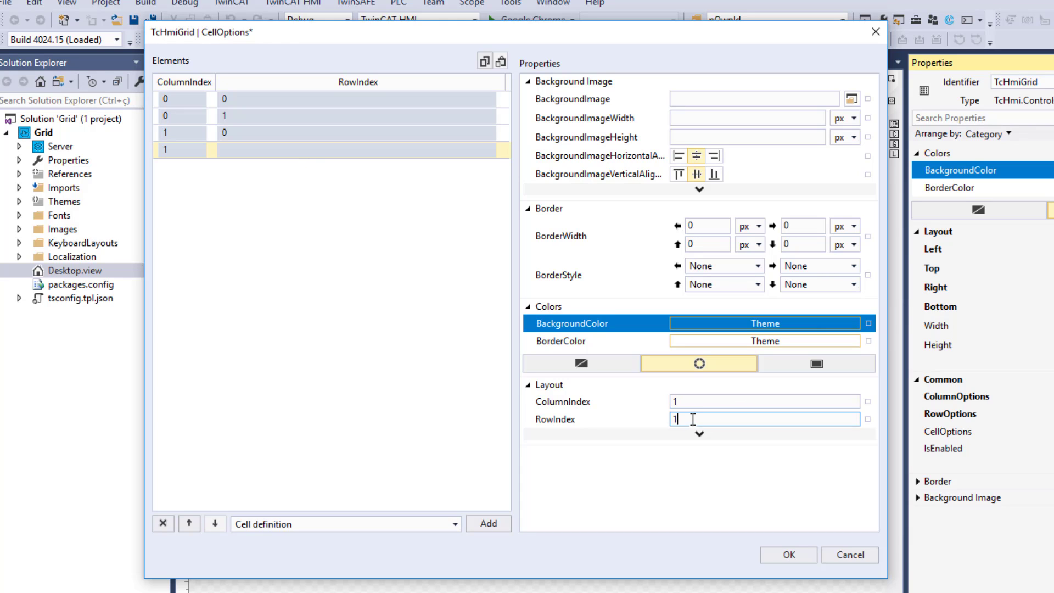
key("shift+Tab")
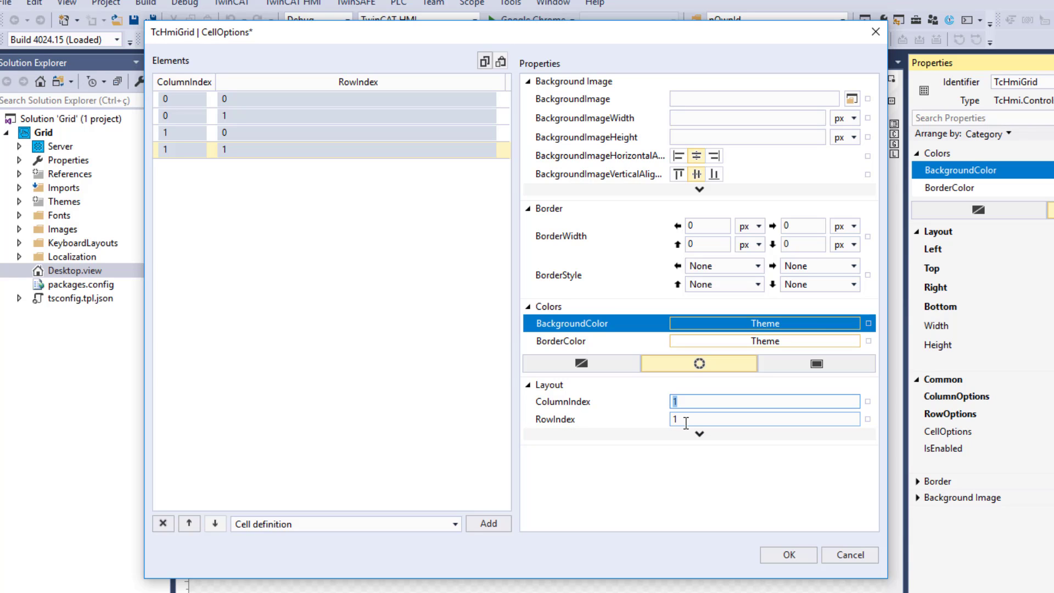
- Give the cell at column 0, row 0 a solid light pink BackgroundColor, #FFDBA5B9
left_click(283, 94)
left_click_drag(422, 32, 345, 426)
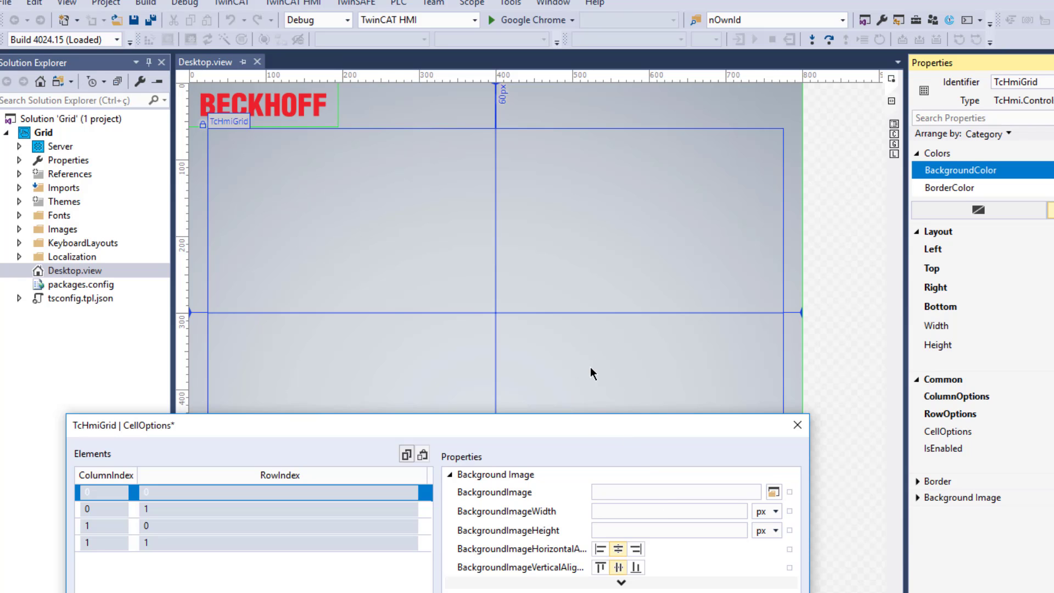
left_click_drag(582, 431, 596, 130)
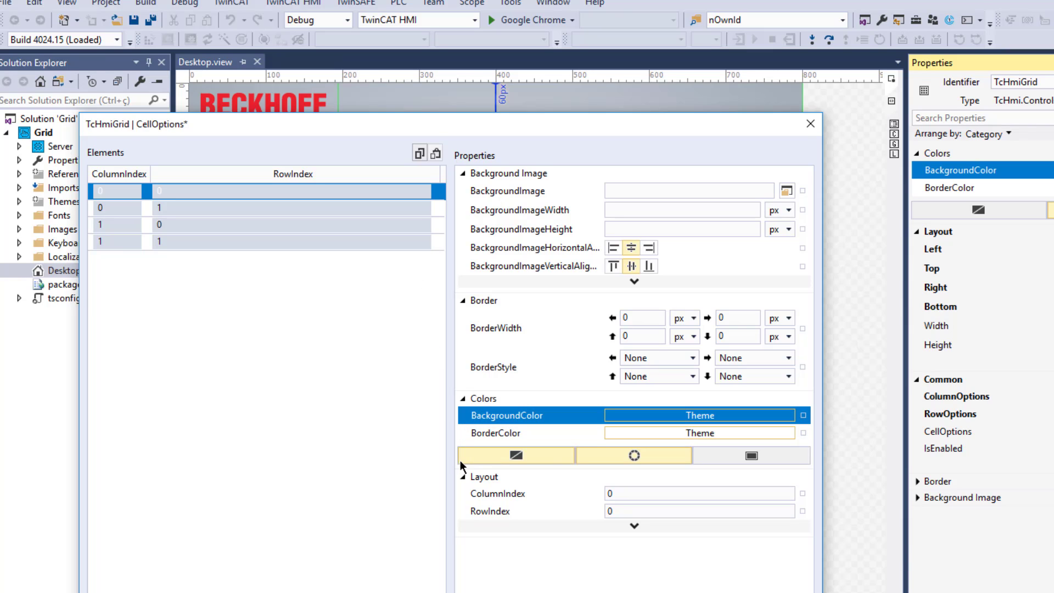
left_click(464, 476)
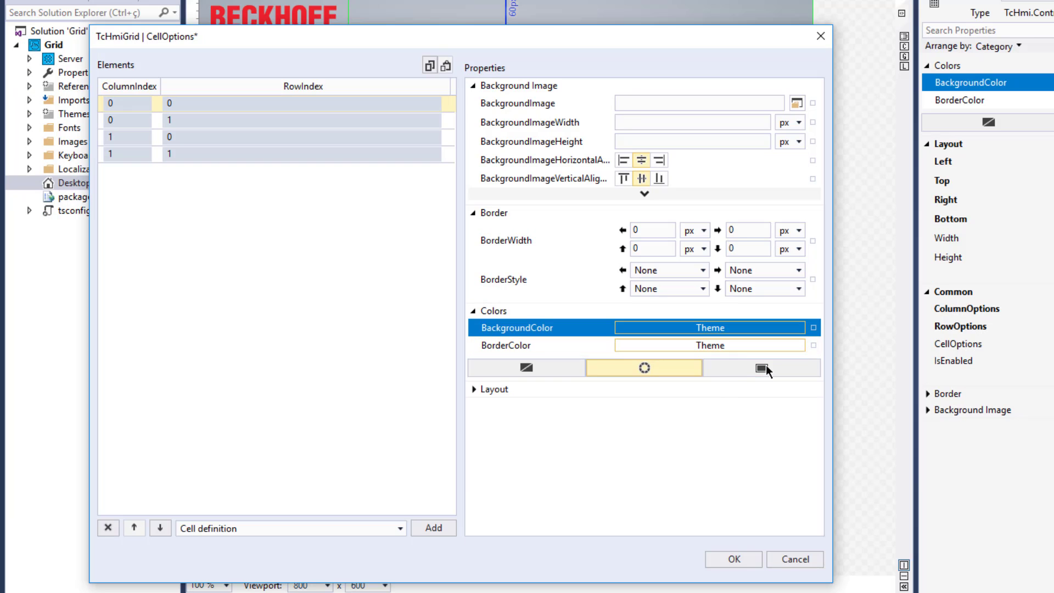
left_click(739, 457)
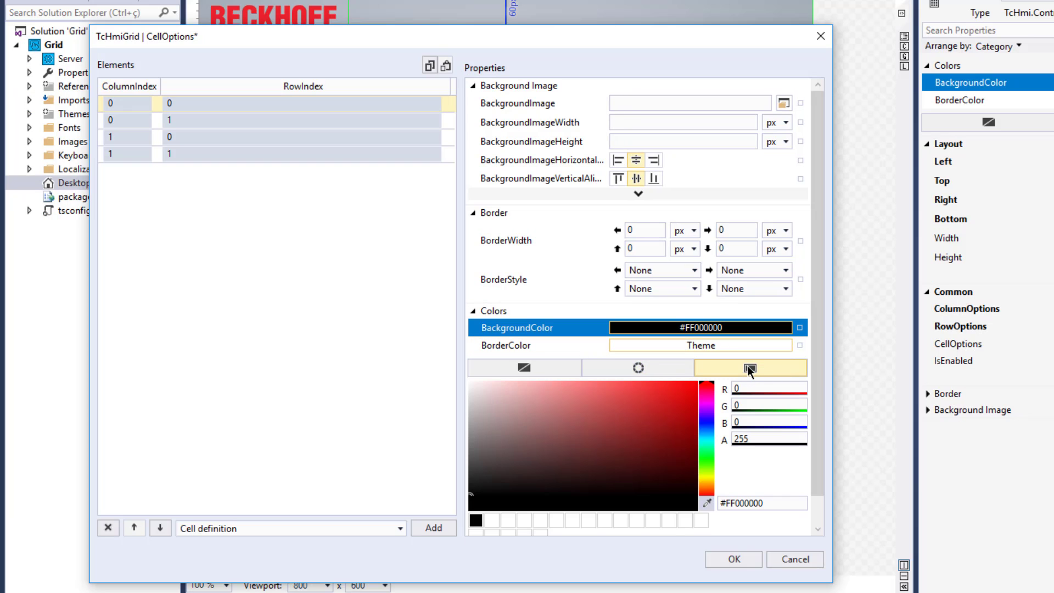
left_click(705, 388)
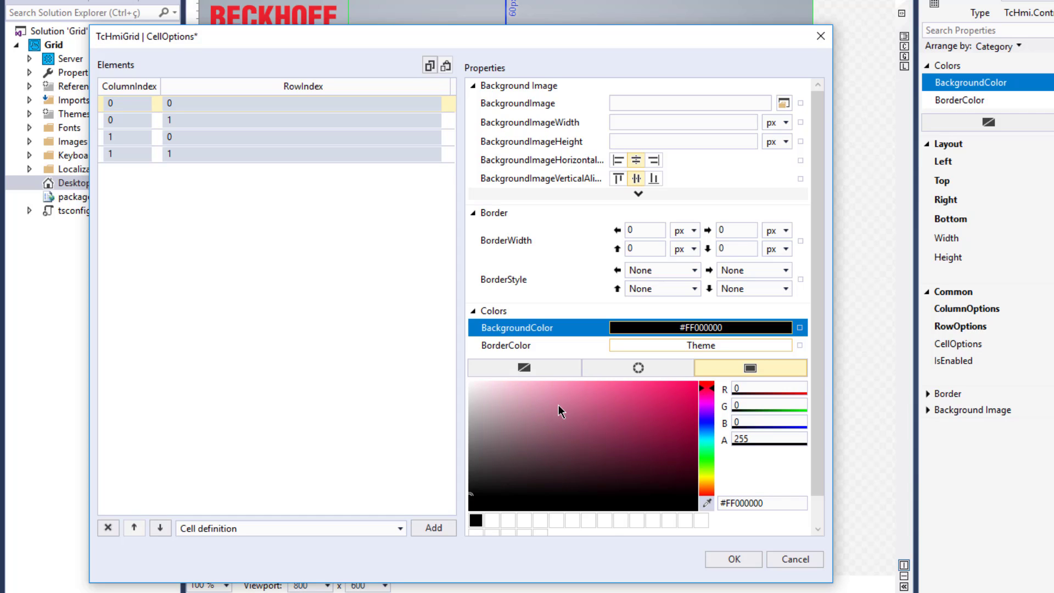
left_click(525, 398)
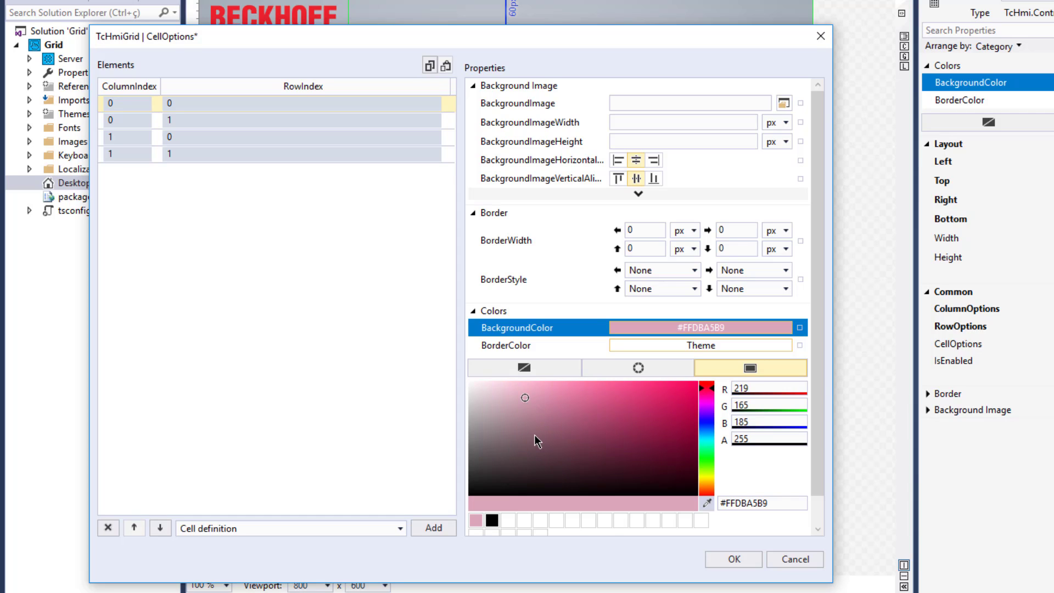
- Give the cell at column 0, row 1 a solid muted blue-violet BackgroundColor, #FF6F6CB4
left_click(322, 121)
left_click(756, 373)
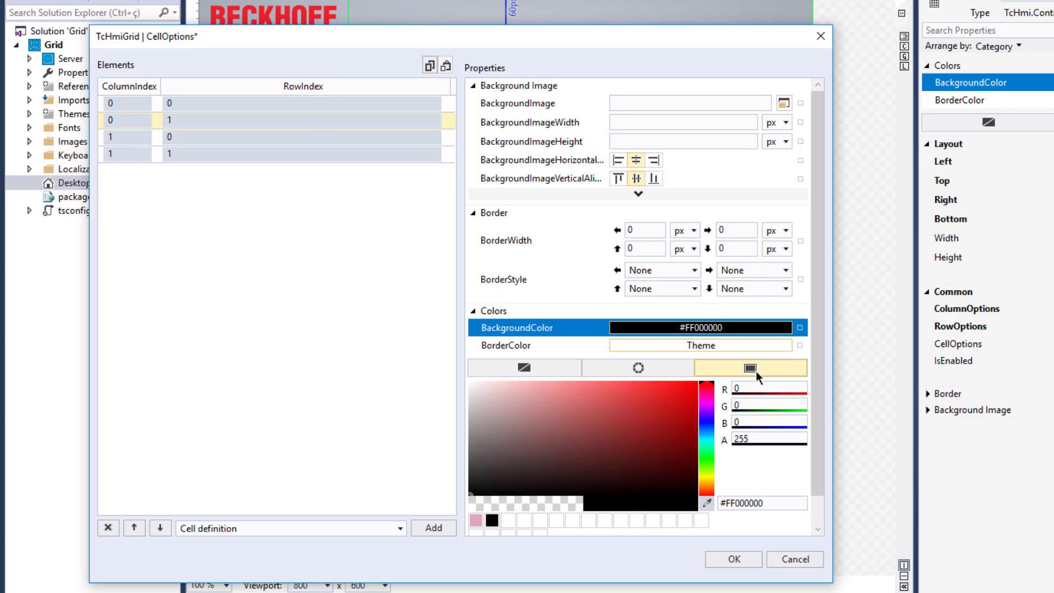
left_click(707, 419)
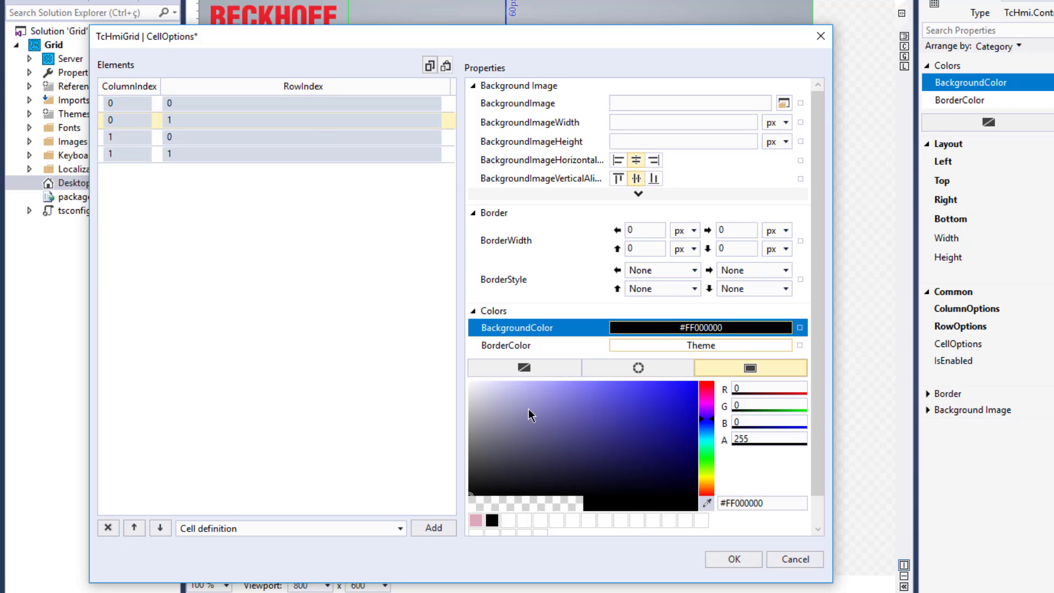
left_click(555, 412)
left_click(559, 415)
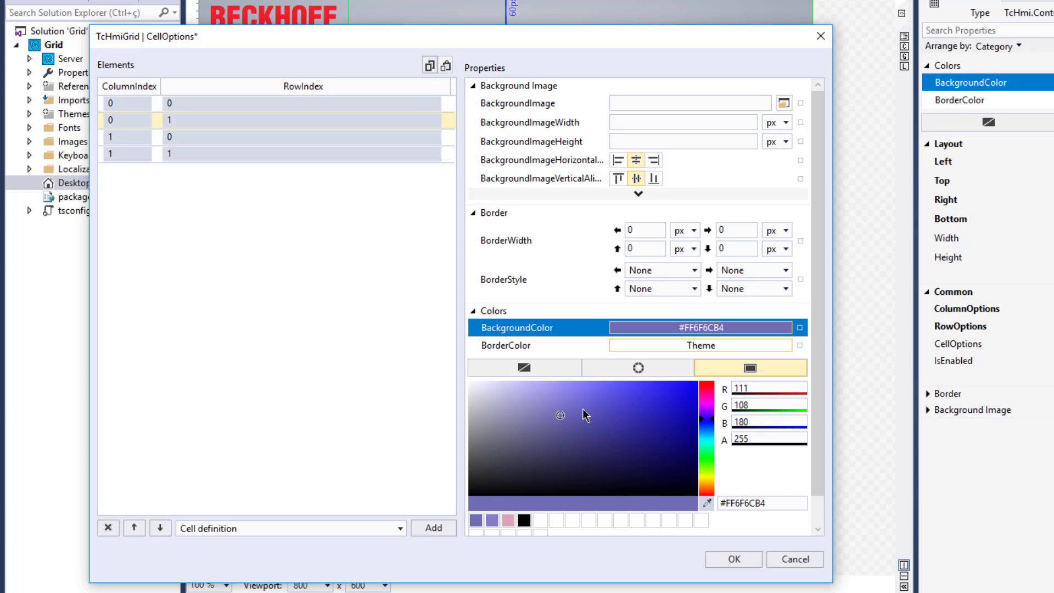
- Give the cell at column 1, row 0 a solid muted green BackgroundColor
left_click(211, 139)
left_click(735, 372)
left_click(706, 445)
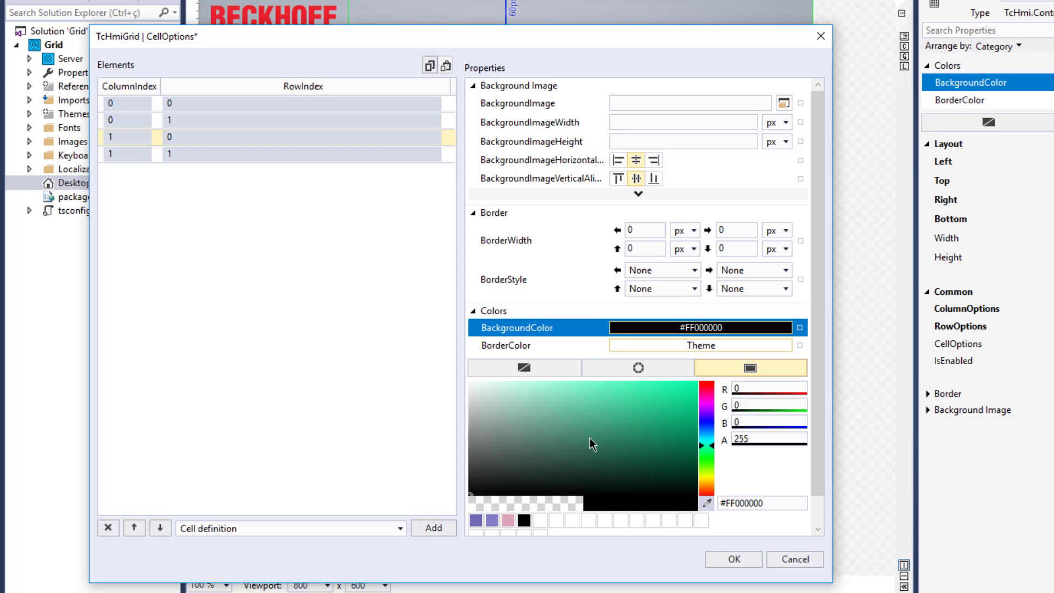
left_click(590, 421)
- Give the cell at column 1, row 1 a solid olive-yellow BackgroundColor, #FFBCBC41, and apply the cell options
left_click(236, 154)
left_click(740, 370)
left_click(709, 477)
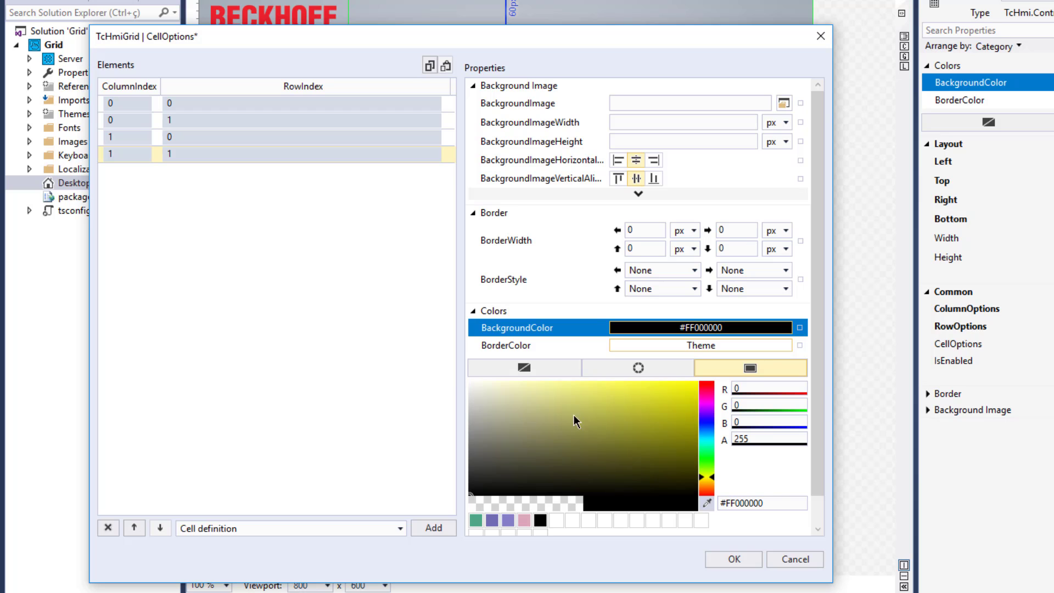
left_click(620, 412)
scroll(752, 525, "down", 1)
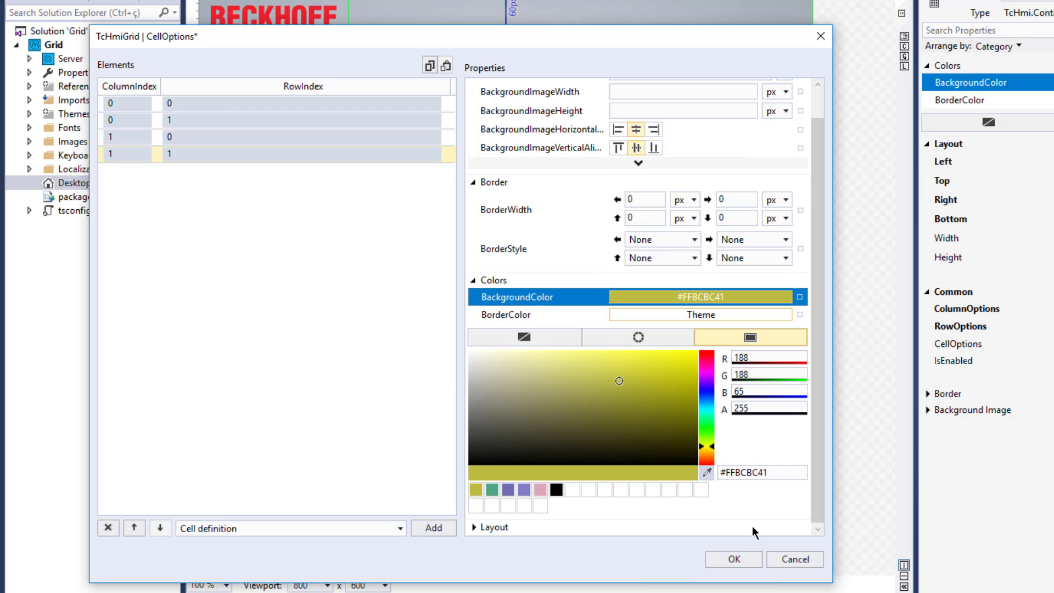
left_click(742, 560)
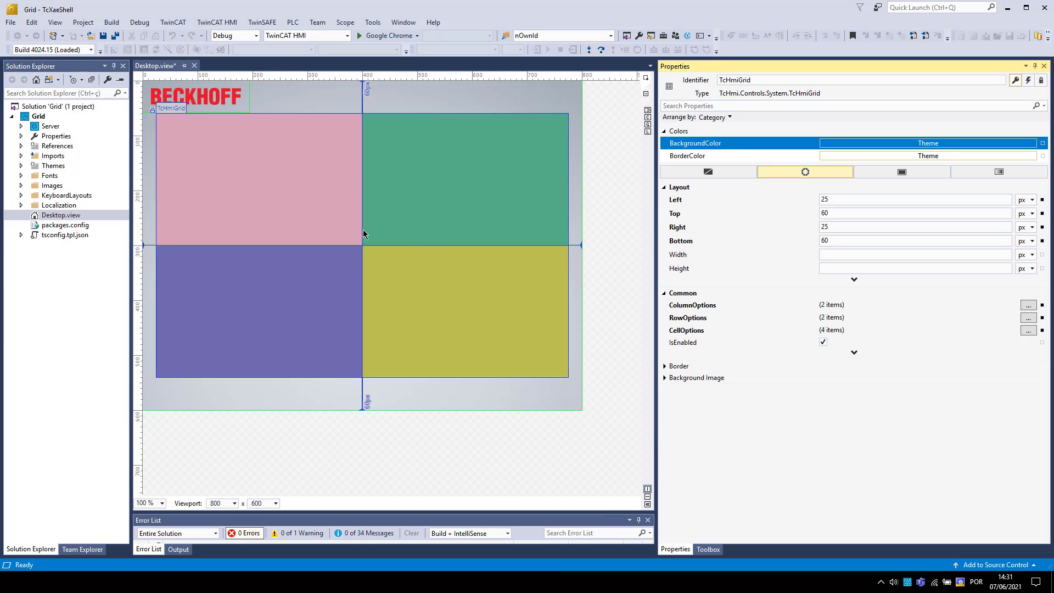
- Place a Button control in the pink grid cell and an Input control in the green cell
left_click(708, 548)
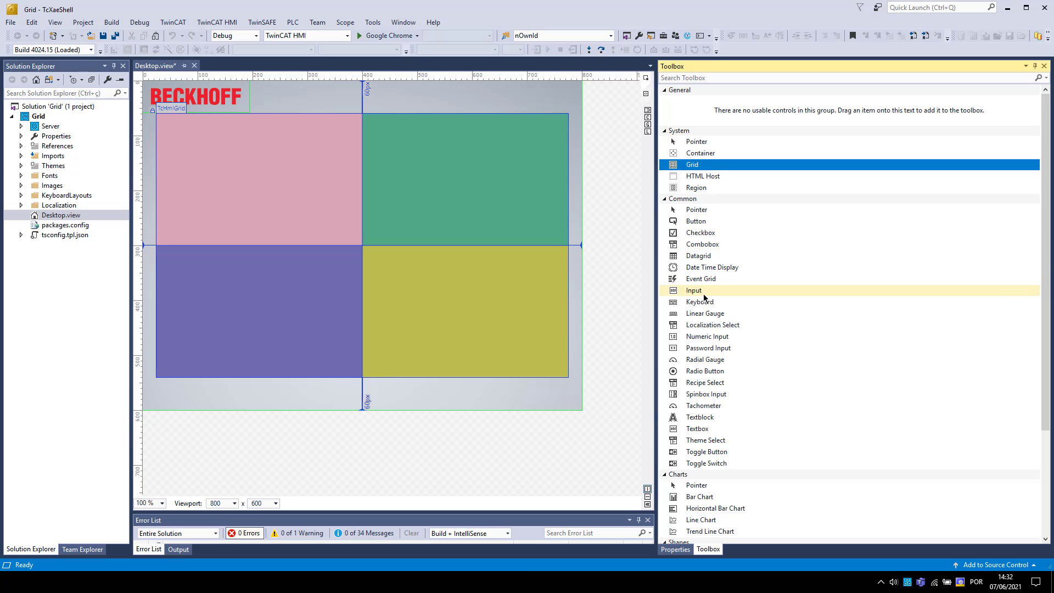
left_click_drag(694, 221, 265, 182)
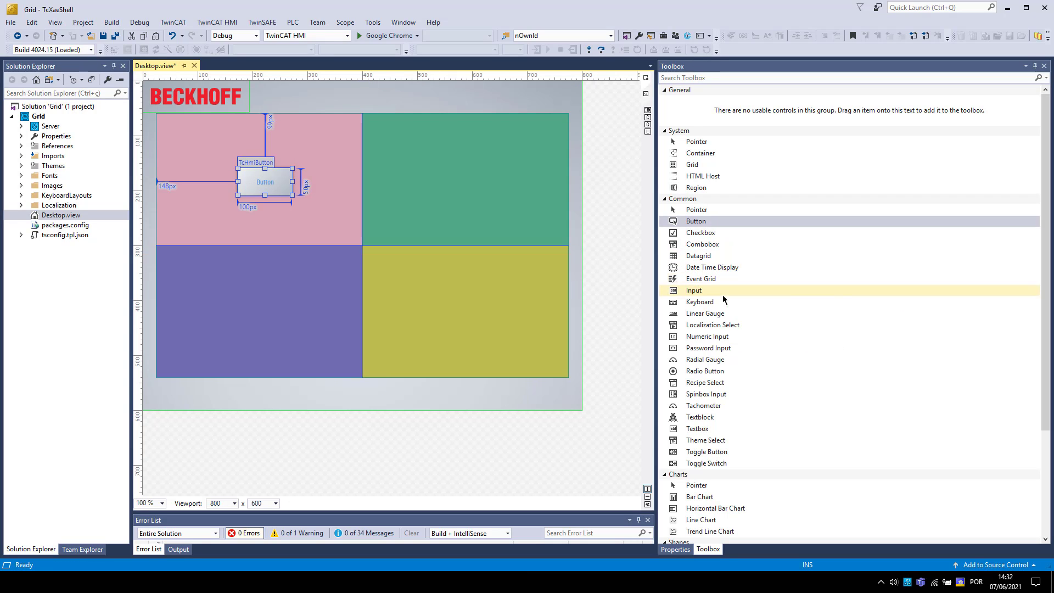
left_click_drag(715, 290, 461, 189)
left_click(461, 162)
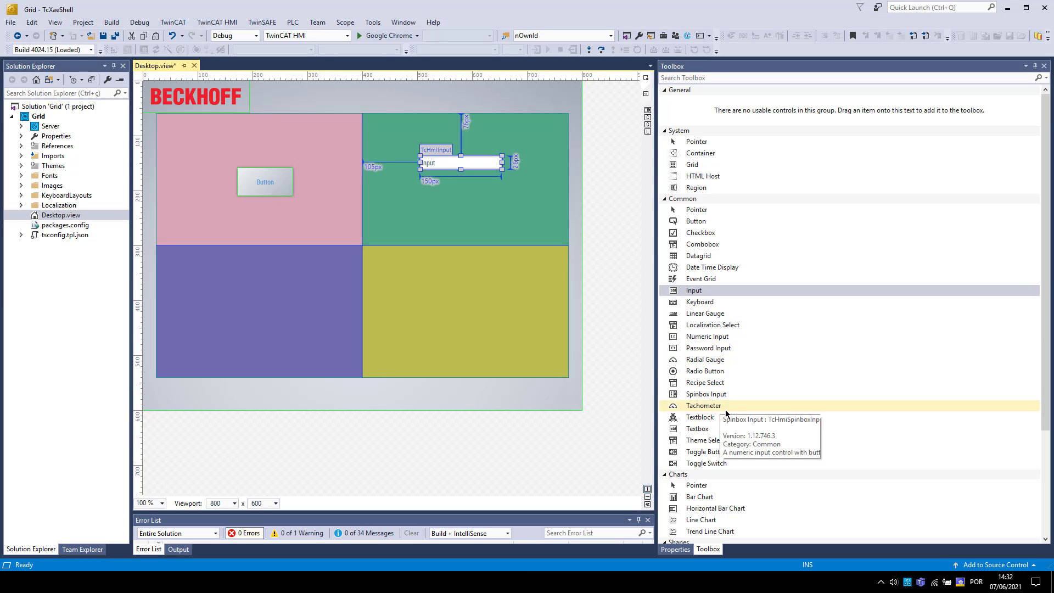
- Add a Textblock to the violet grid cell and a Linear Gauge to the yellow cell
left_click(699, 417)
left_click(244, 312)
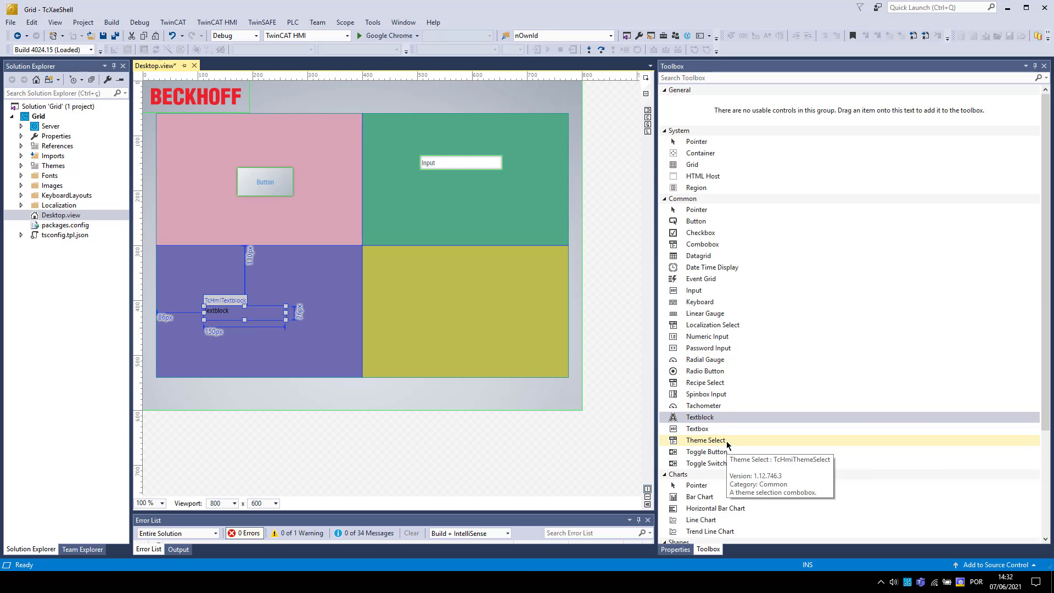
left_click(736, 317)
left_click(466, 293)
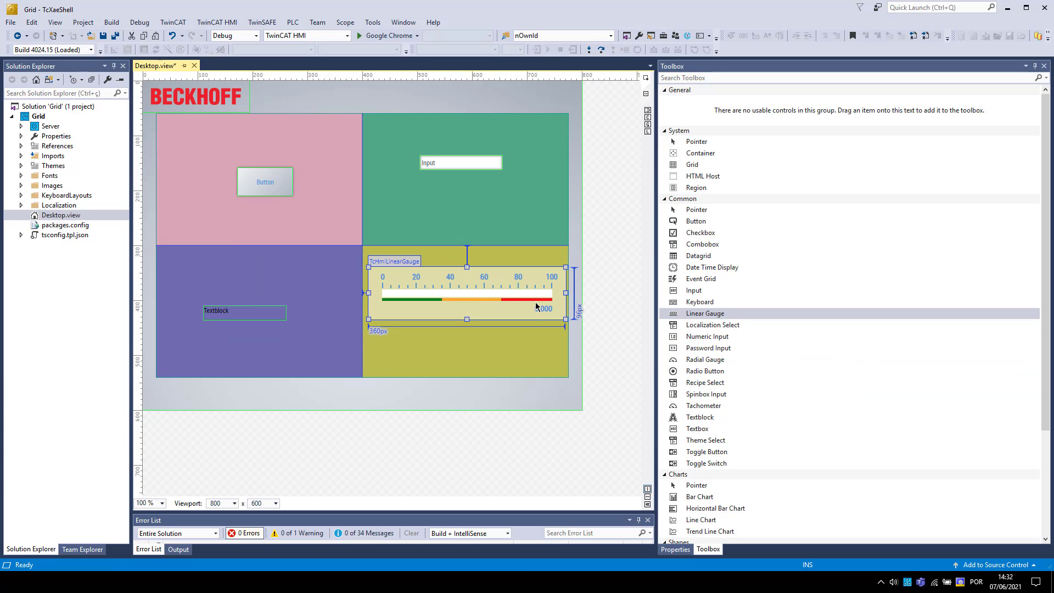
left_click(572, 110)
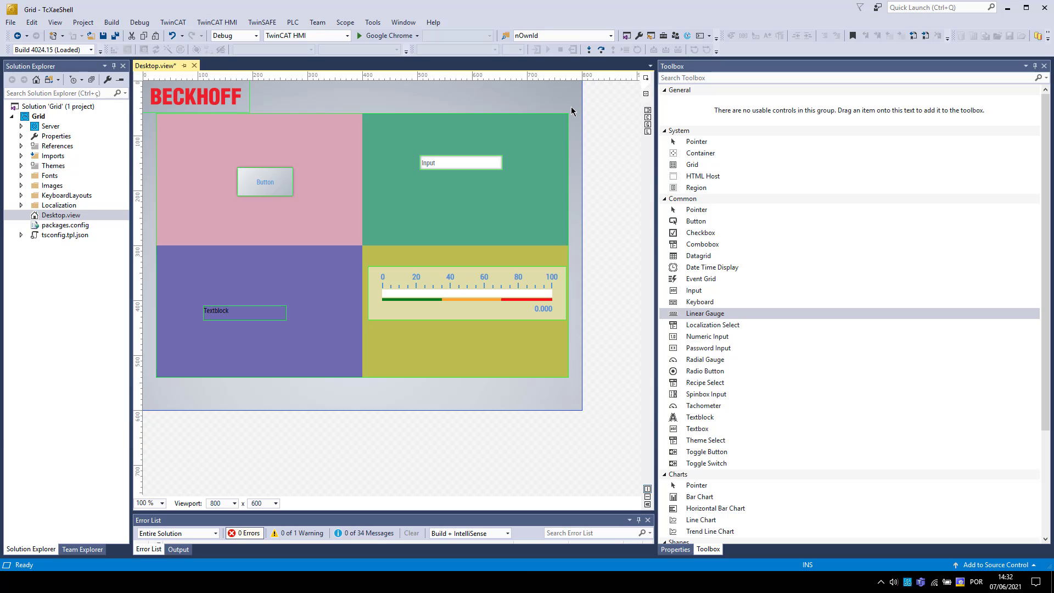
- Open the HMI Live-View, arrange its window fully on screen, and try out the Button and Input controls
left_click(647, 132)
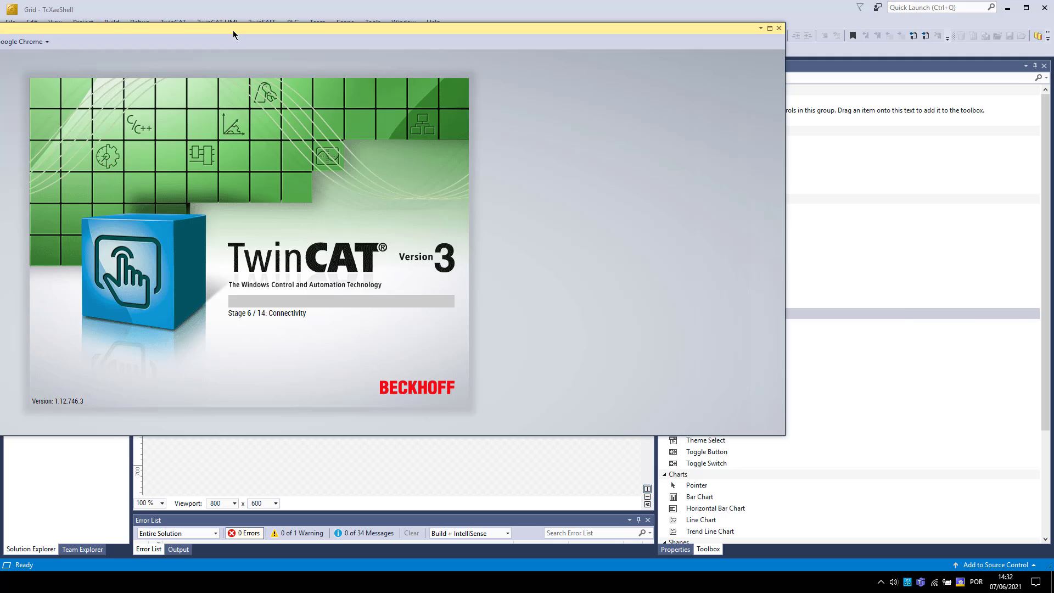
left_click_drag(233, 31, 486, 34)
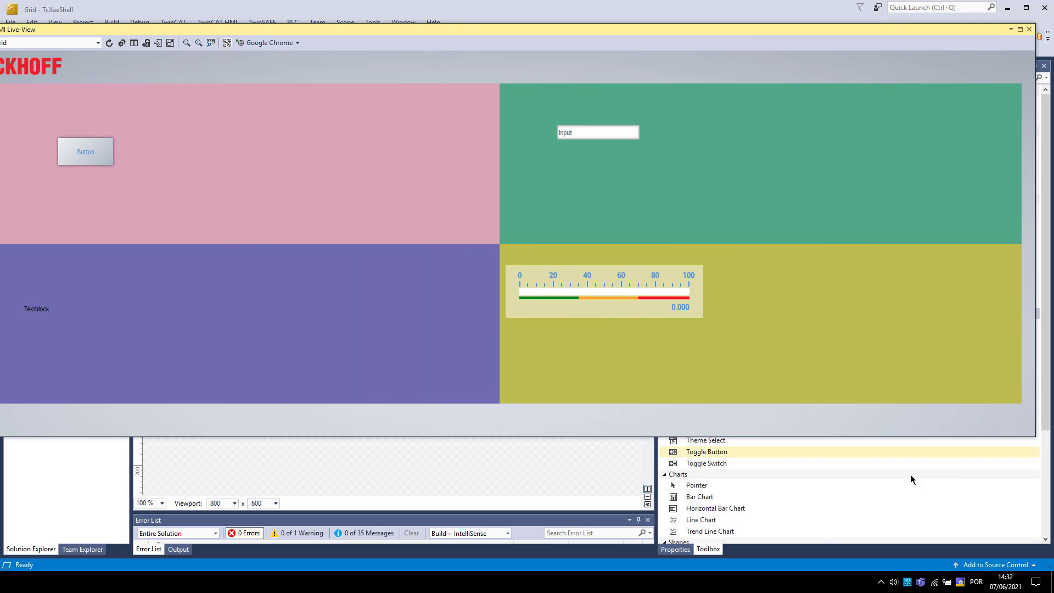
left_click_drag(1036, 441, 668, 475)
left_click_drag(417, 28, 570, 32)
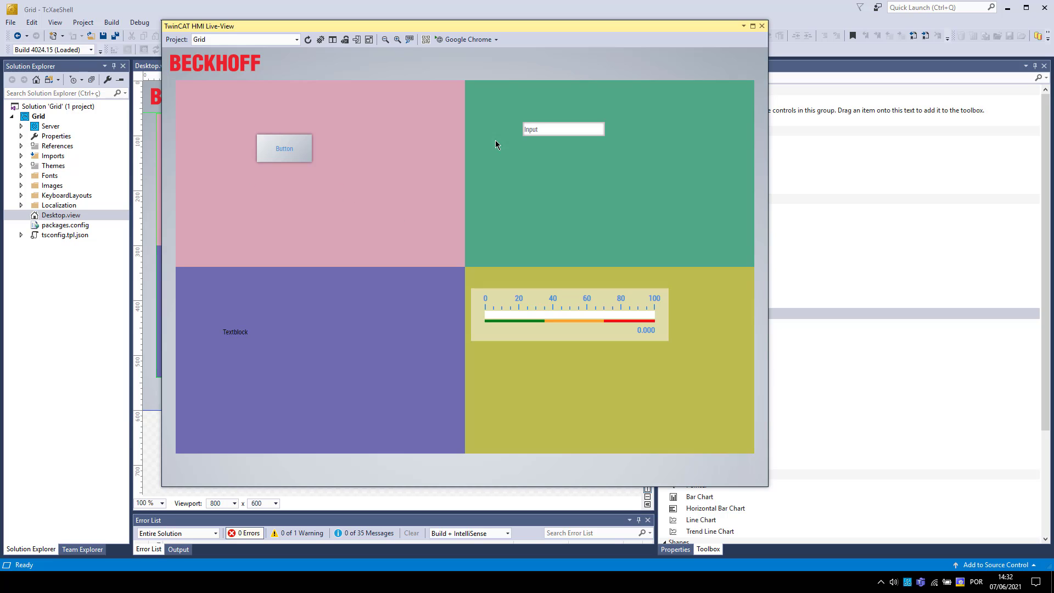
left_click(289, 157)
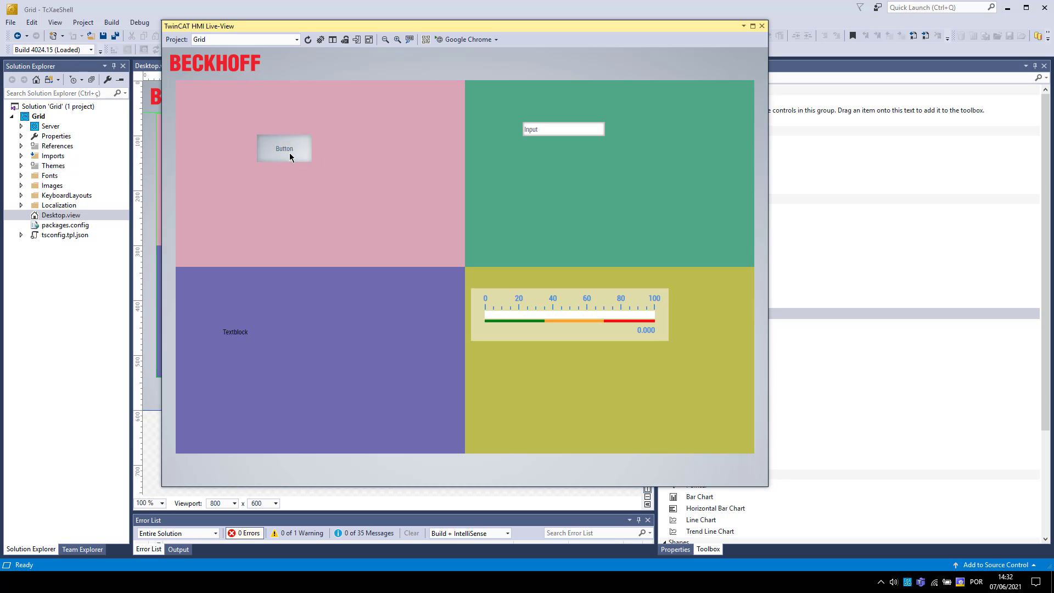
left_click(560, 130)
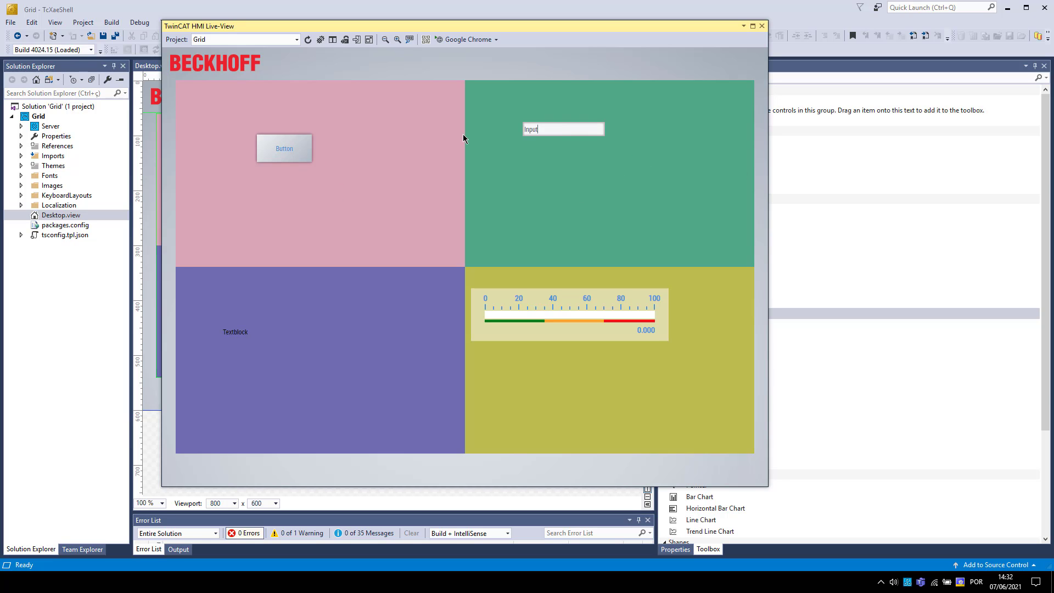
left_click(587, 190)
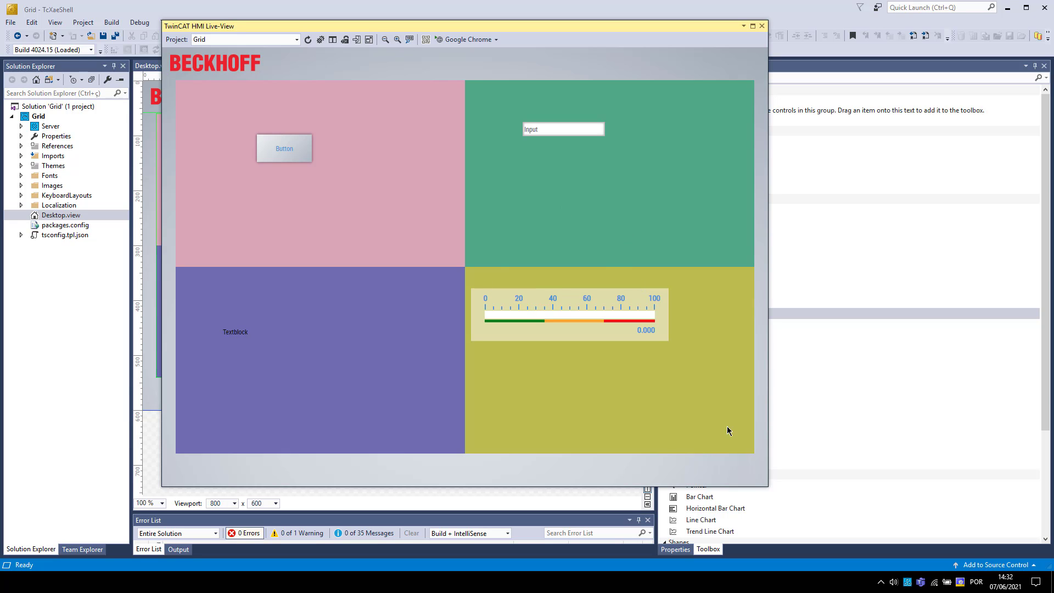
- Resize the Live-View to a wide and then a narrow format to check the grid's behaviour, and close it
left_click_drag(769, 486, 906, 495)
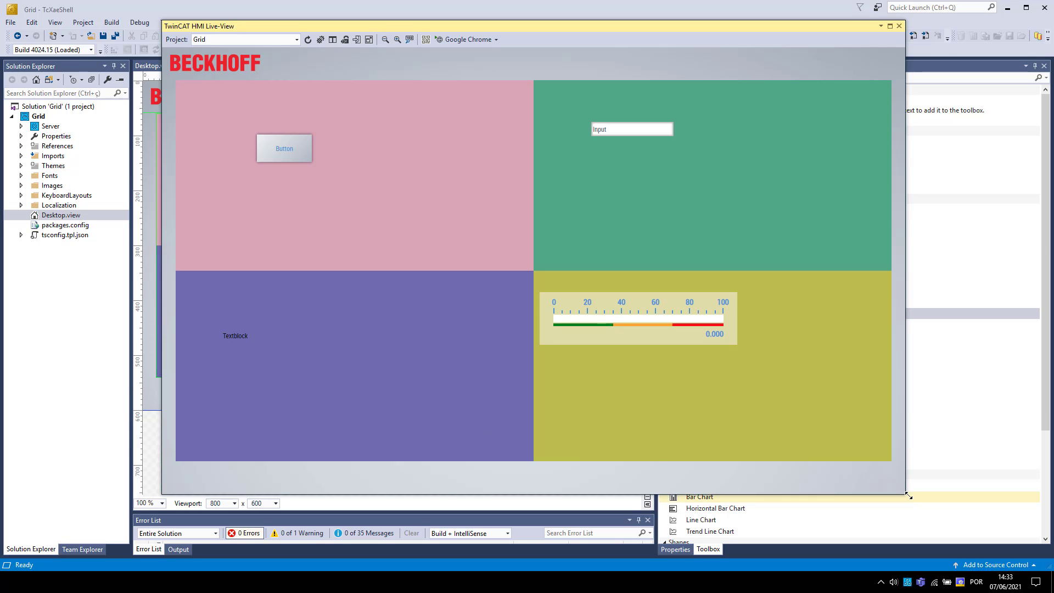
left_click_drag(904, 495, 504, 525)
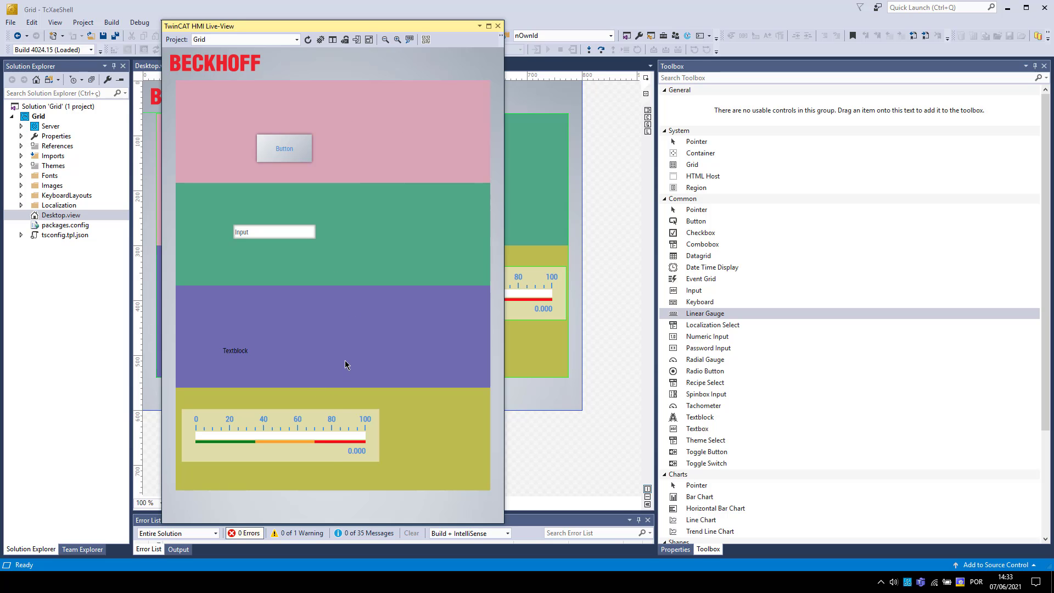
left_click(497, 26)
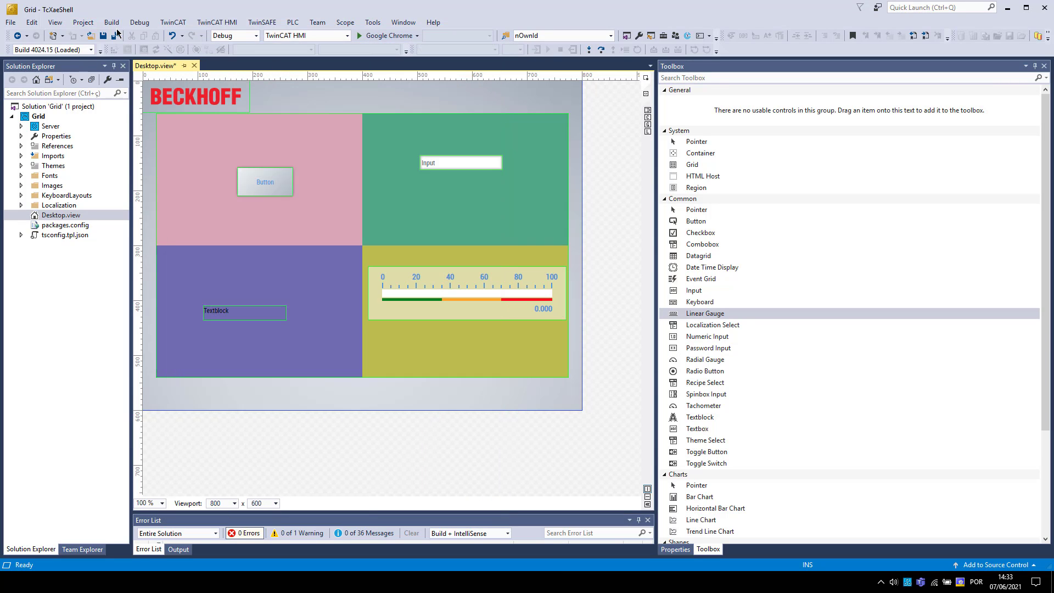
- Save all project files, widen the Toolbox area, and reopen the Live-View in a much wider window
left_click(117, 36)
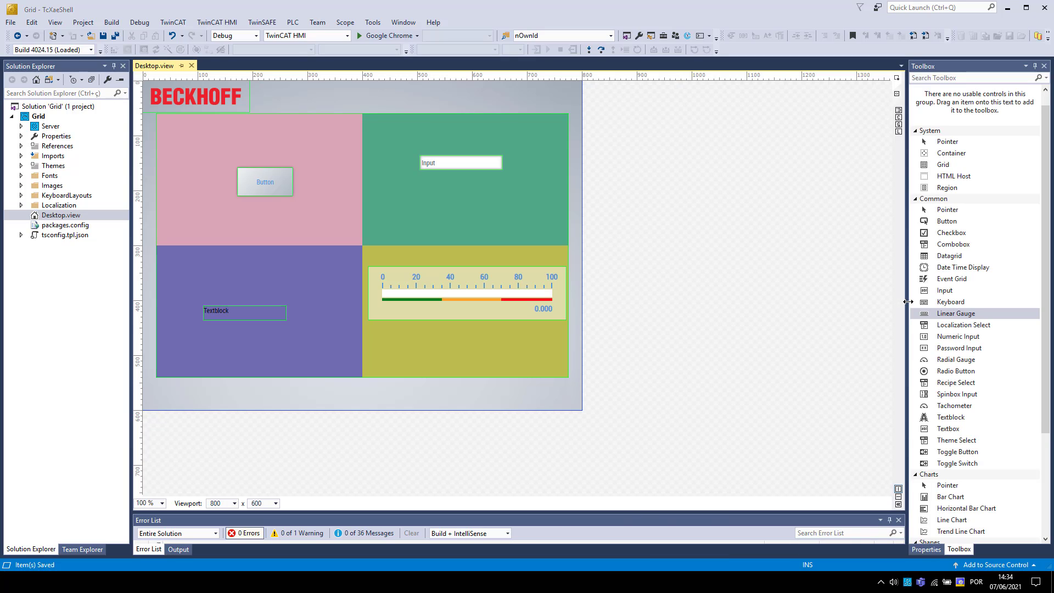
left_click_drag(908, 302, 768, 304)
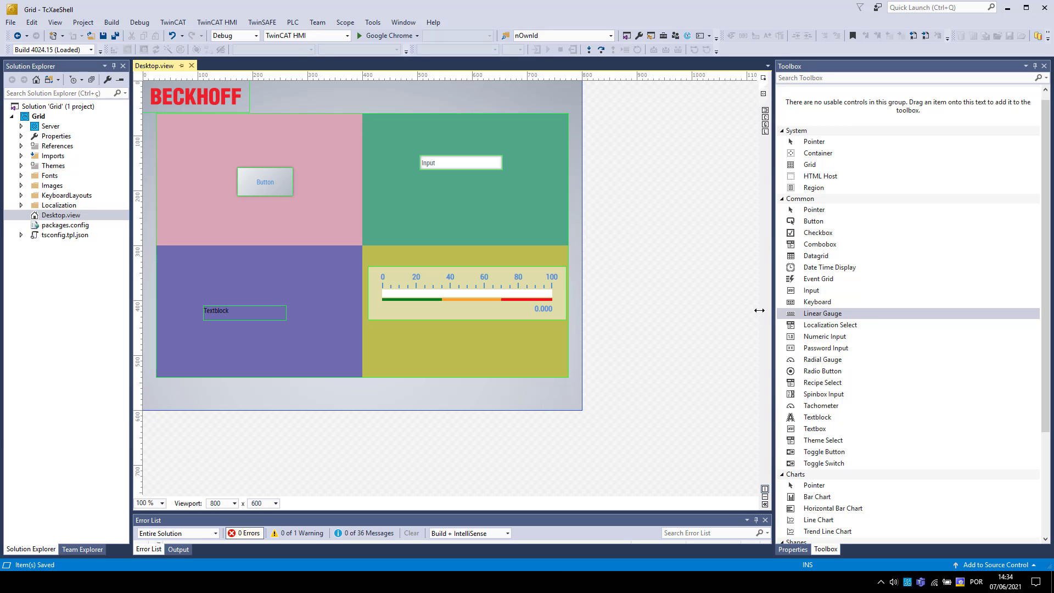
left_click(764, 132)
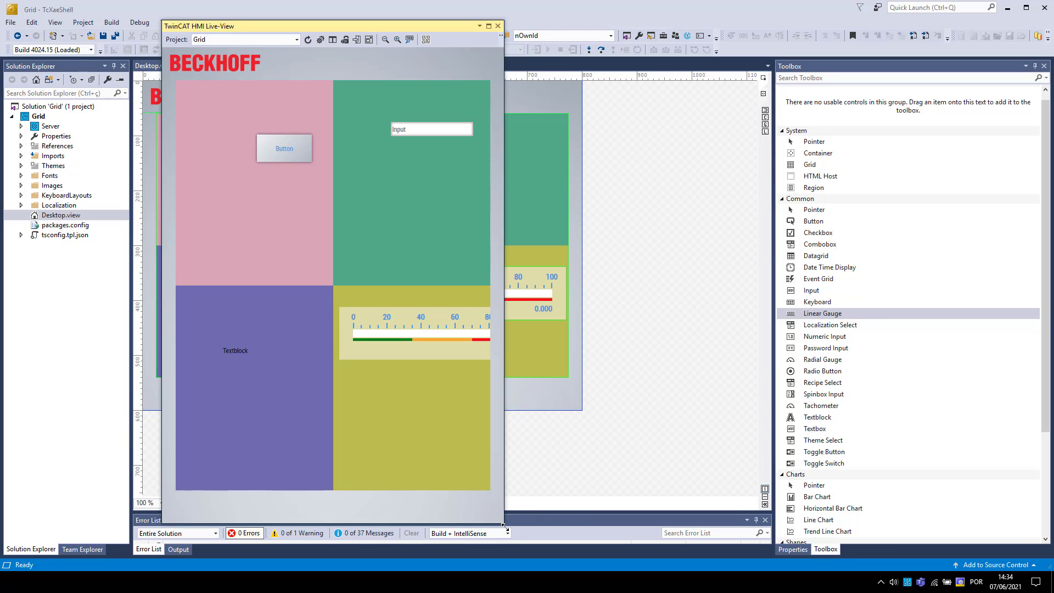
left_click_drag(503, 525, 1029, 489)
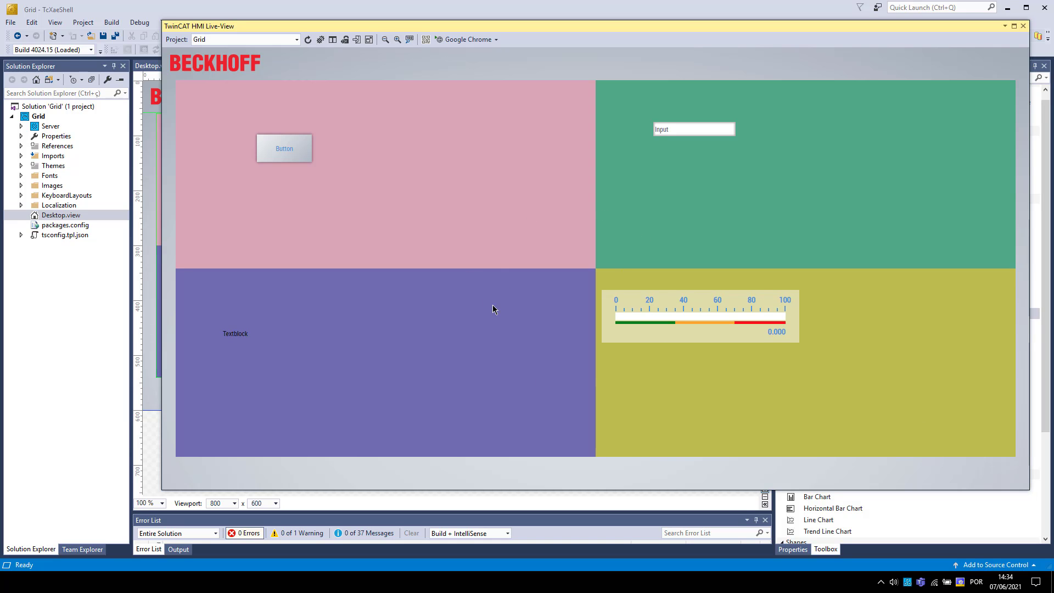
- Move the Live-View aside and examine the Left and Right layout distances of the TcHmiGrid
left_click_drag(629, 30, 226, 440)
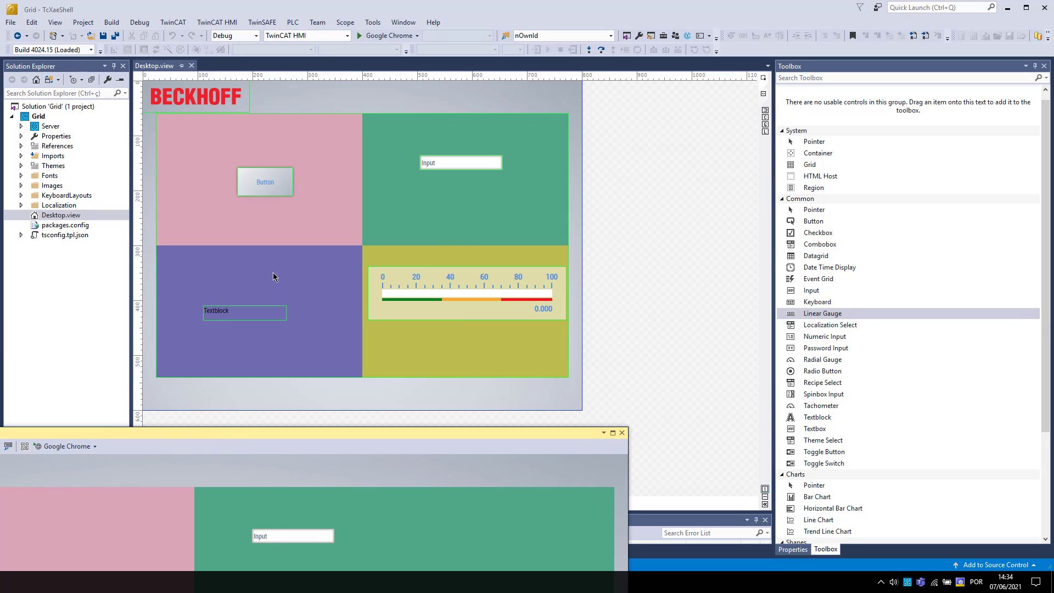
left_click(360, 182)
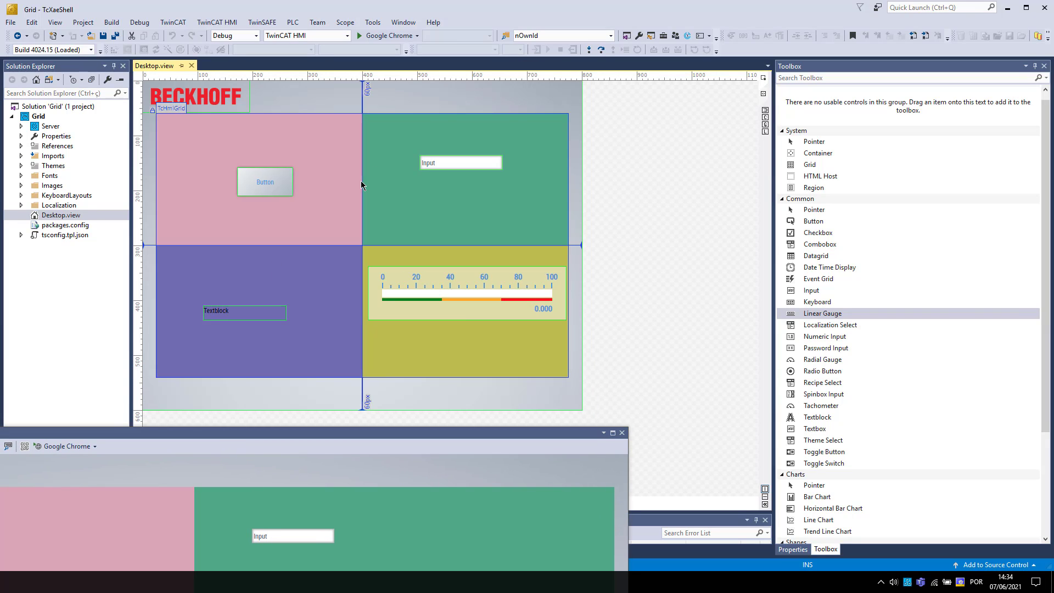
left_click(793, 548)
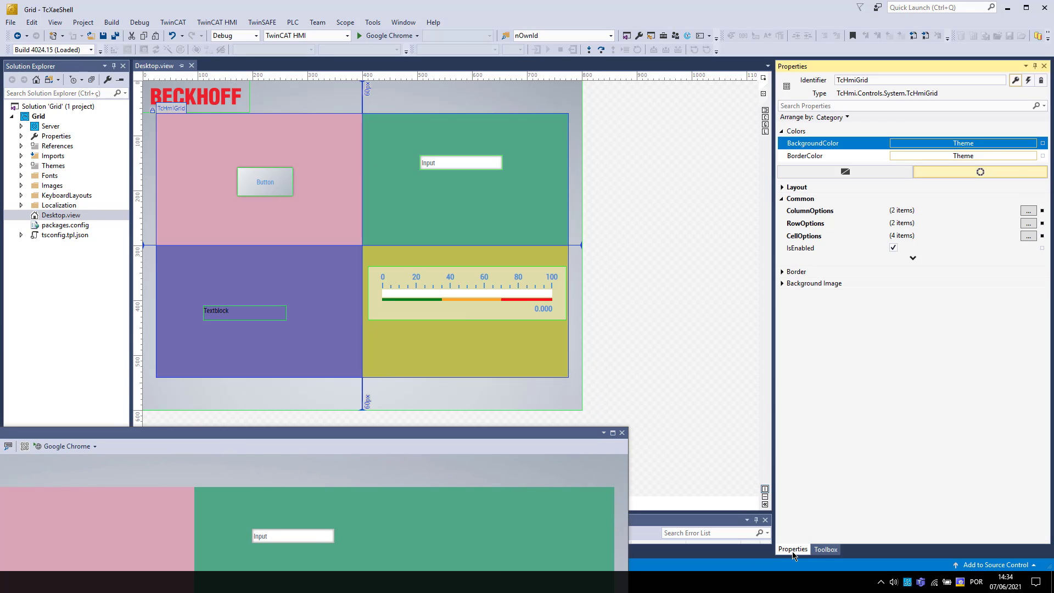
left_click(783, 187)
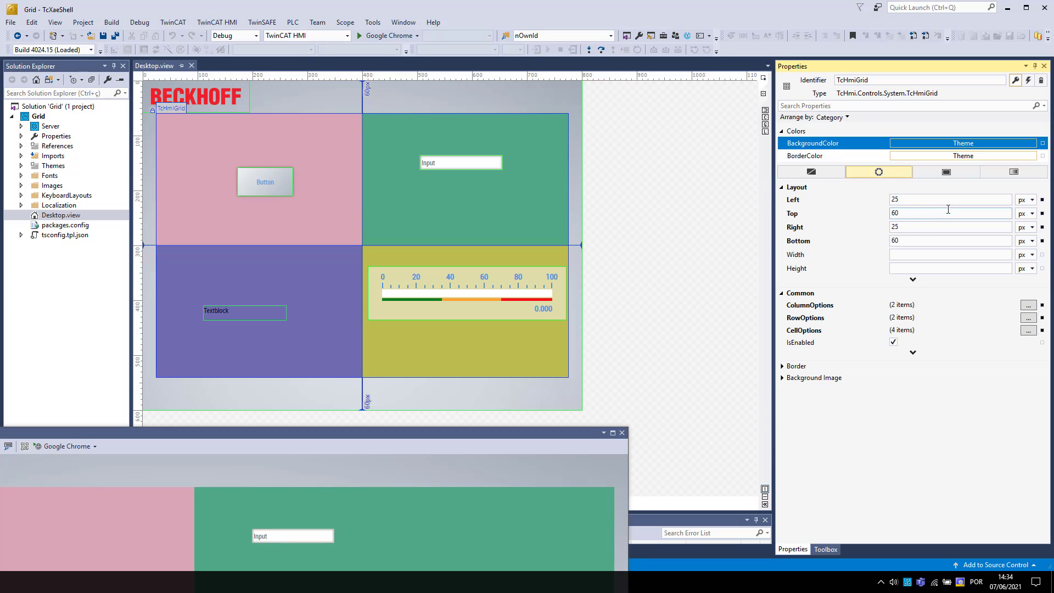
left_click(916, 200)
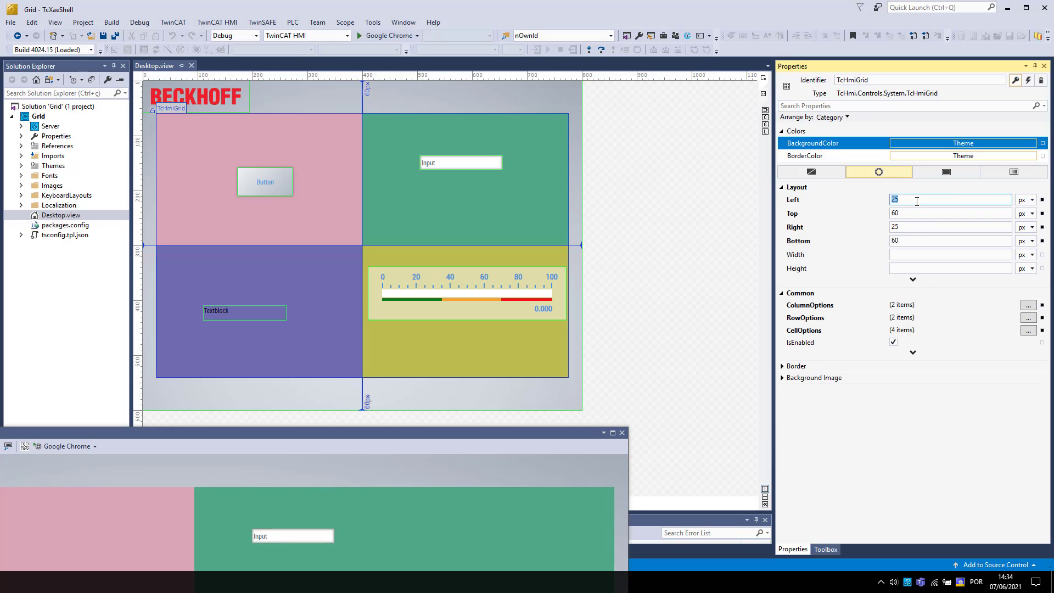
left_click(911, 227)
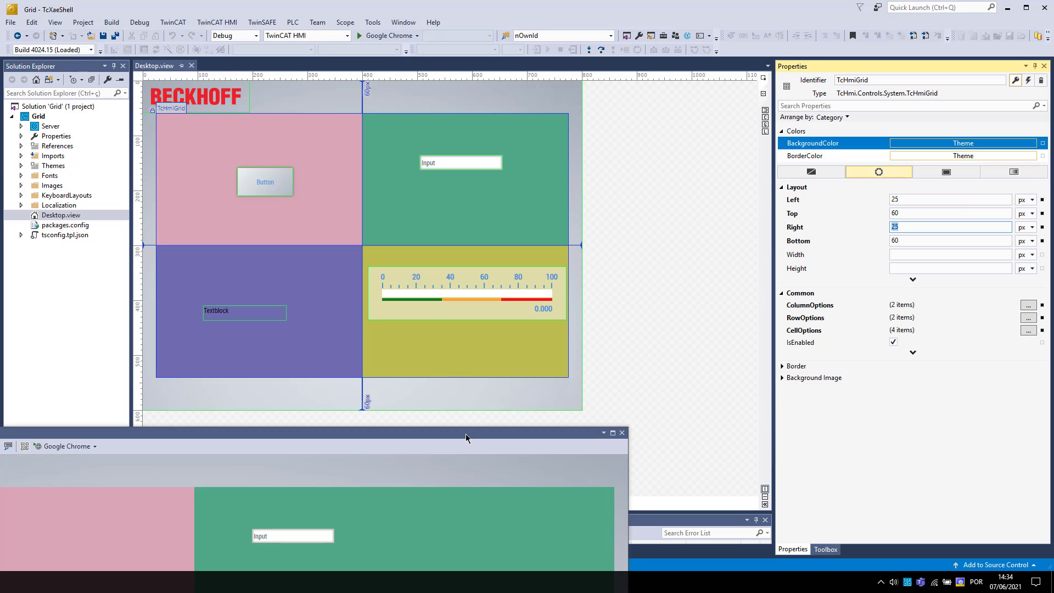
- Widen and narrow the Live-View to check how the columns scale between the fixed side margins
left_click_drag(467, 433, 769, 35)
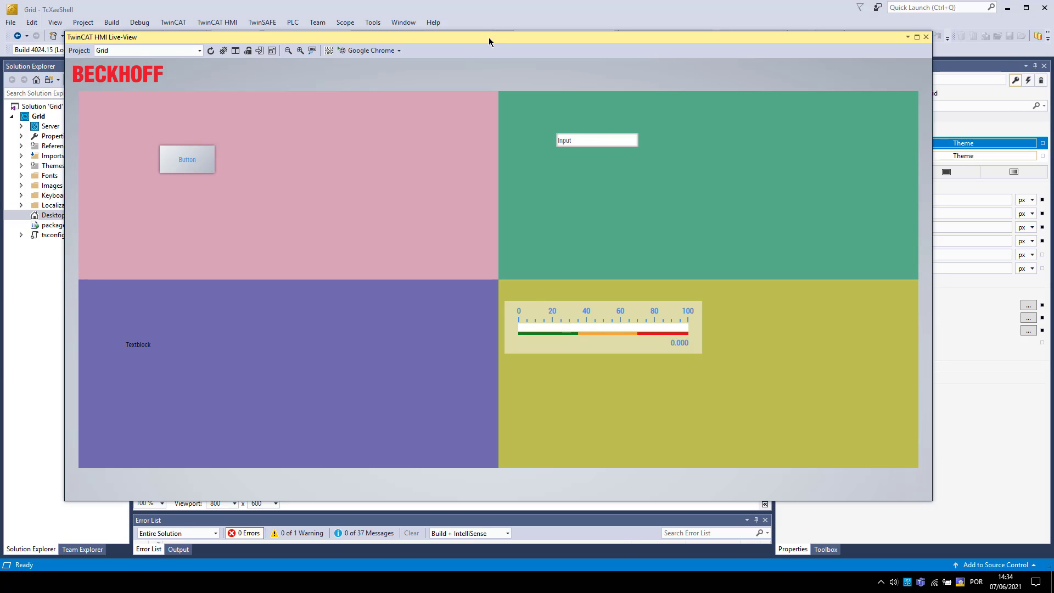
left_click_drag(932, 448, 1042, 446)
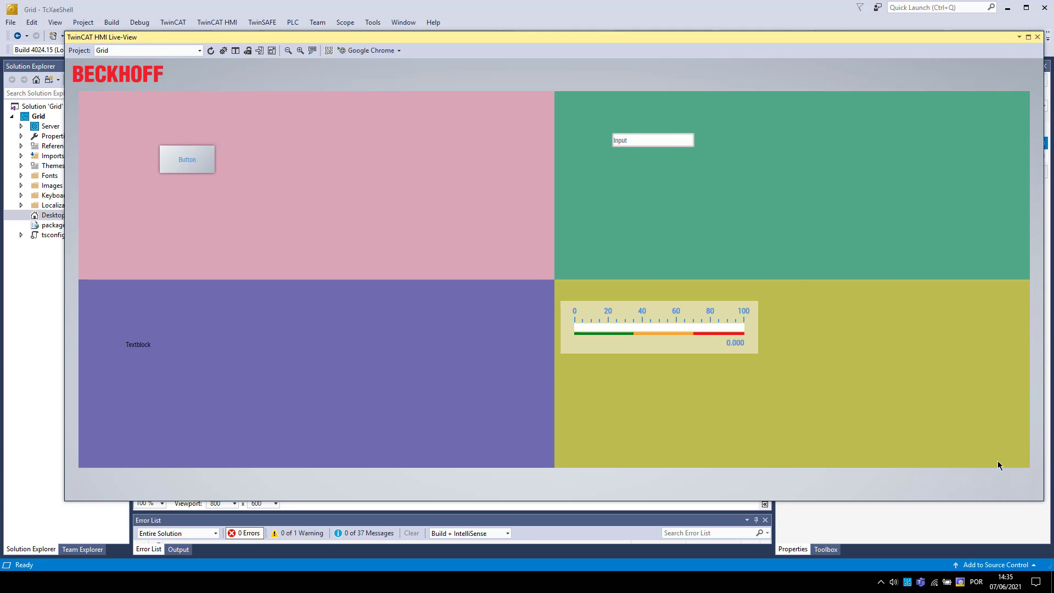
left_click_drag(1044, 481, 681, 439)
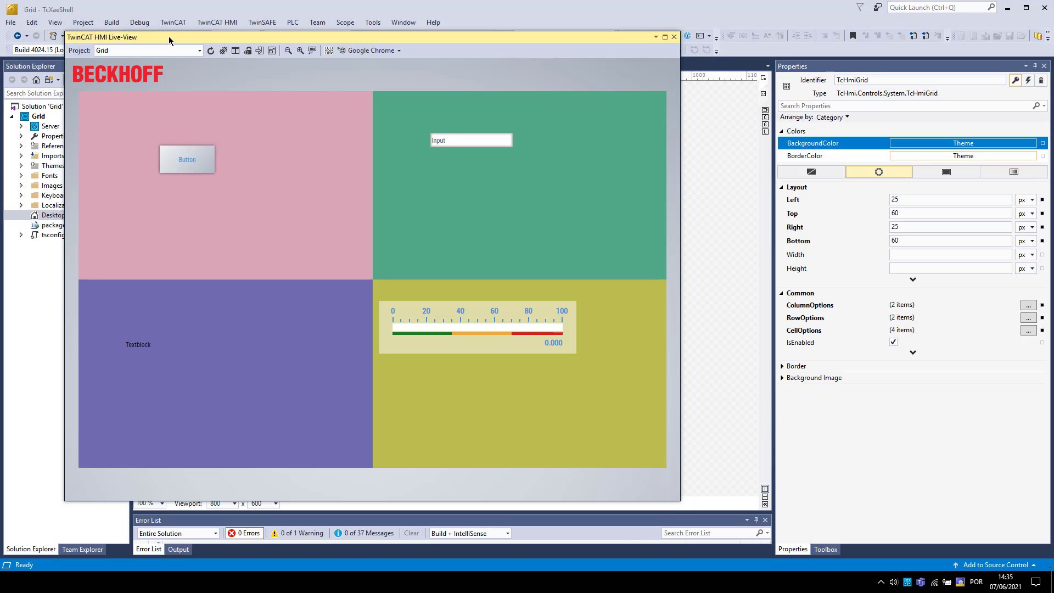
- Move the Live-View clear of the designer, open the TcHmiGrid's ColumnOptions editor, and reposition and widen its dialog
left_click_drag(169, 36, 143, 422)
left_click(365, 215)
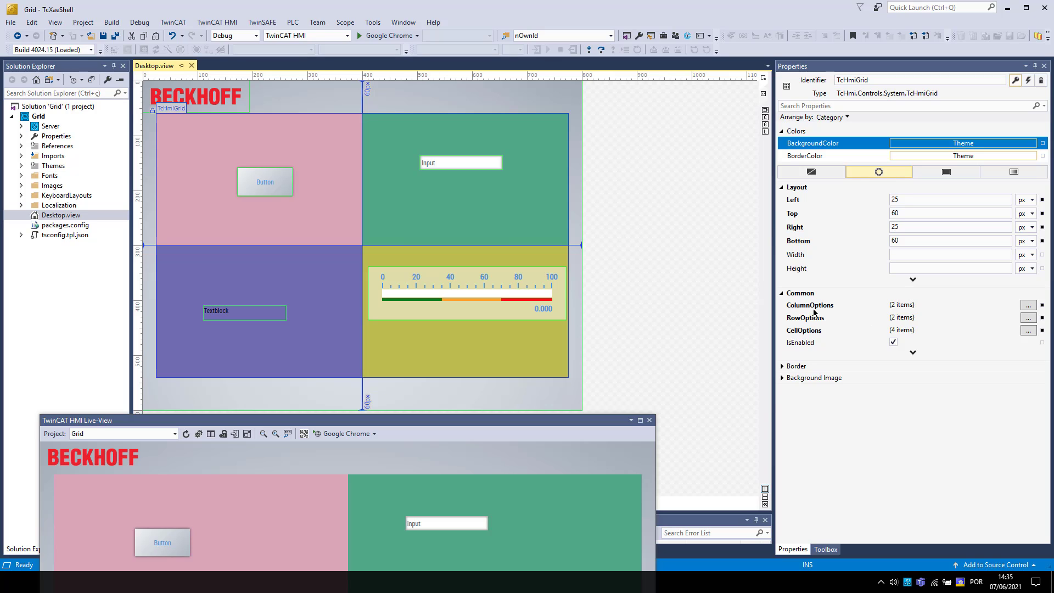
left_click(1029, 307)
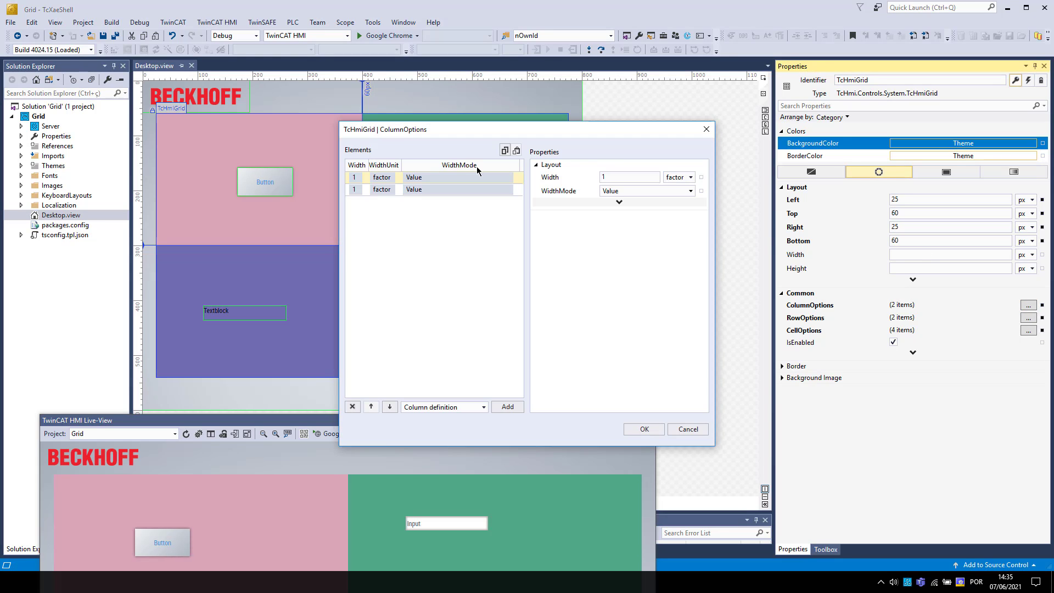
left_click_drag(584, 122, 419, 70)
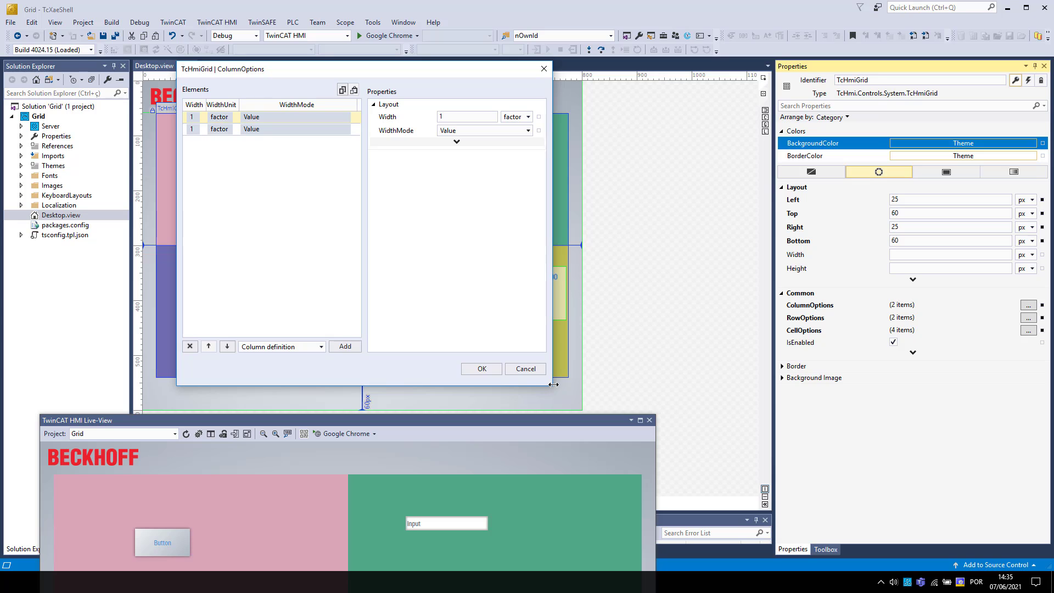
left_click_drag(553, 385, 729, 385)
- Set the MaxWidth of the first column definition to 500 px
left_click(290, 119)
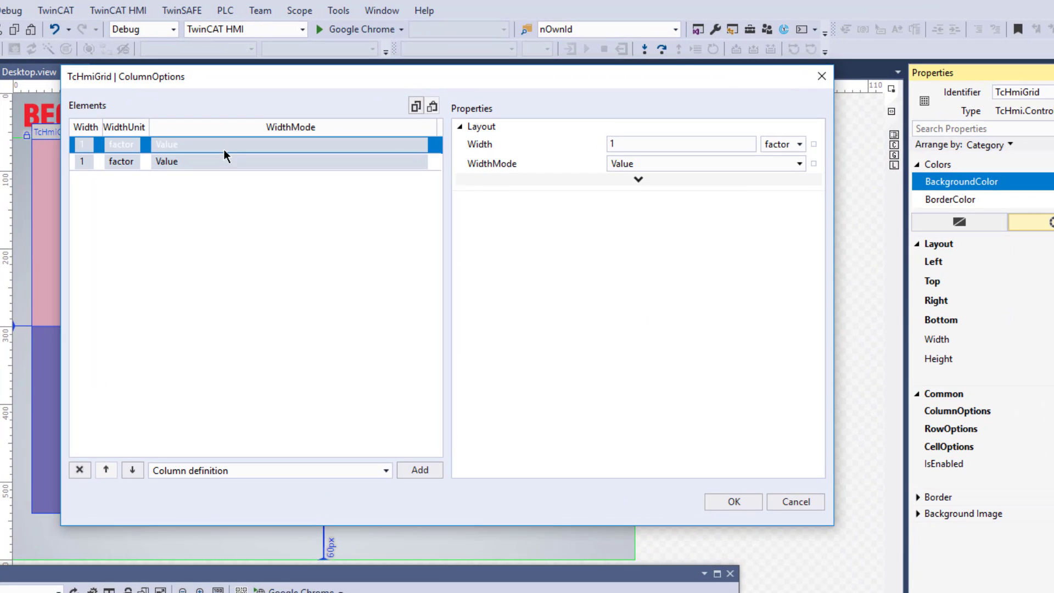
left_click(640, 184)
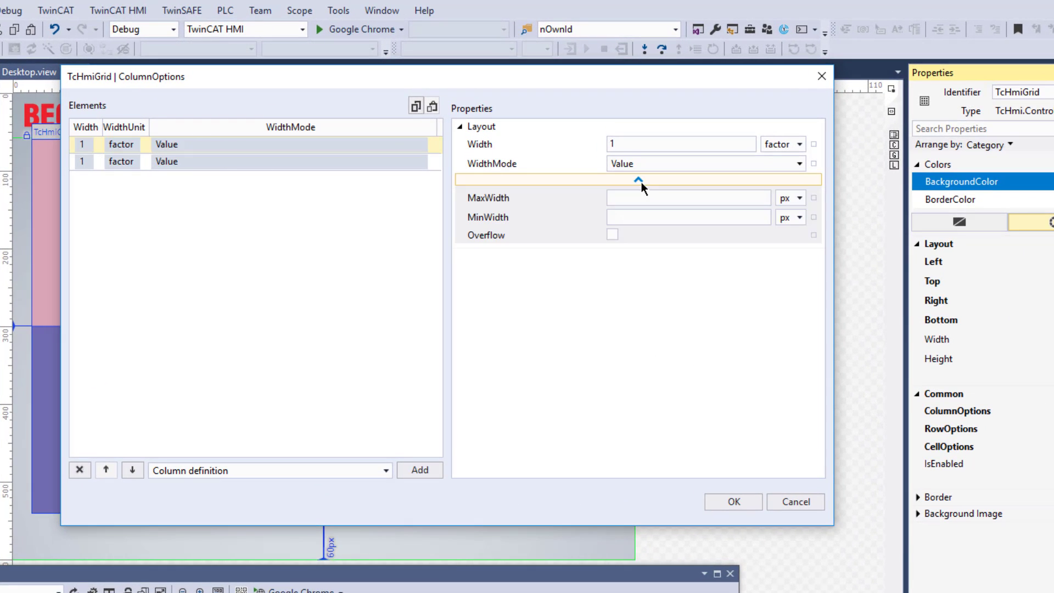
left_click(636, 198)
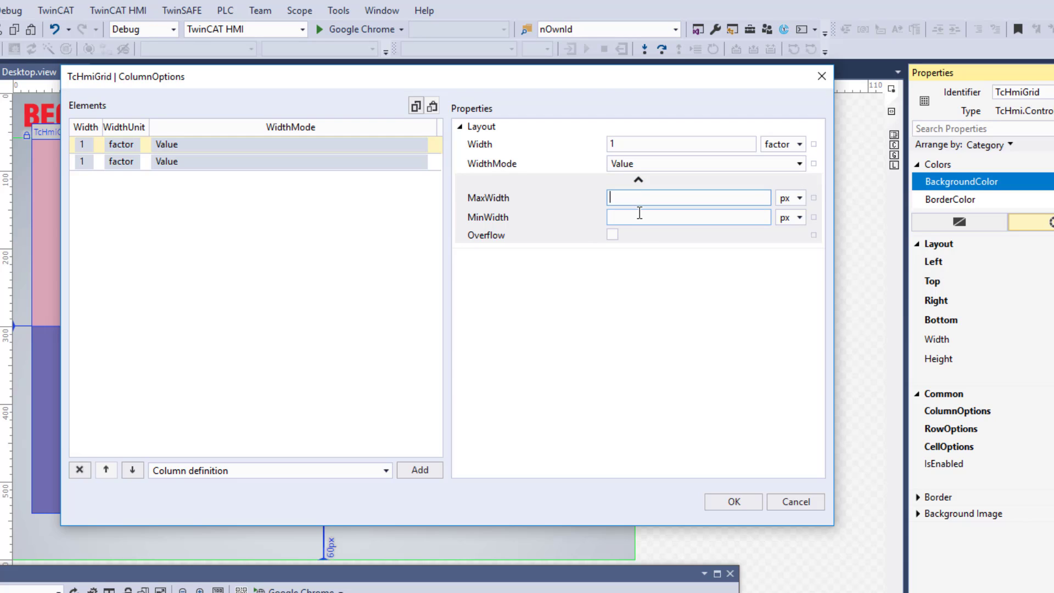
type("500")
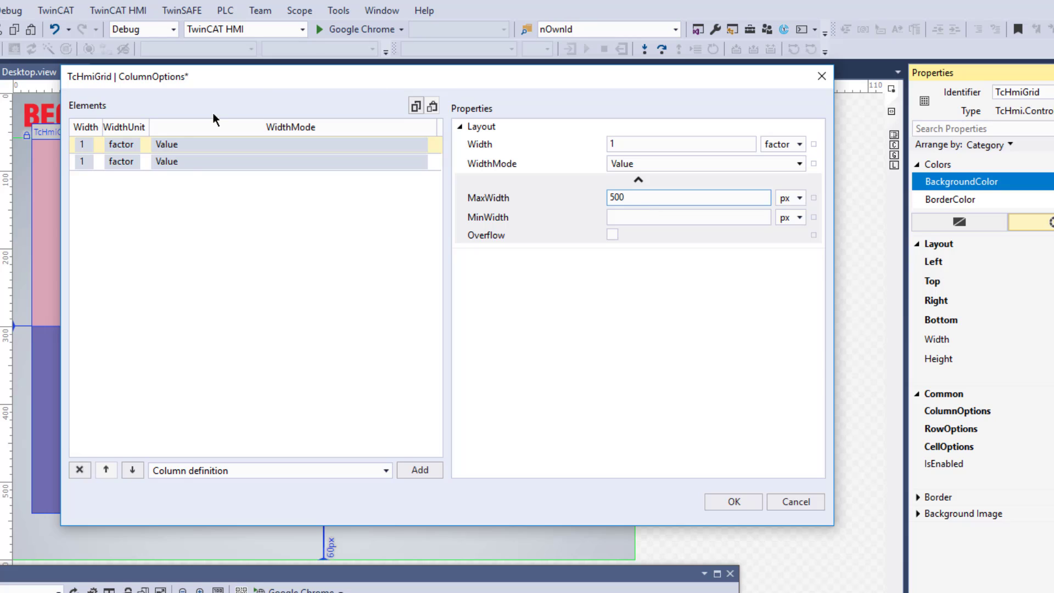
- Set the MaxWidth of the second column definition to 500 px and apply the column options
left_click(189, 161)
left_click(641, 214)
left_click(646, 198)
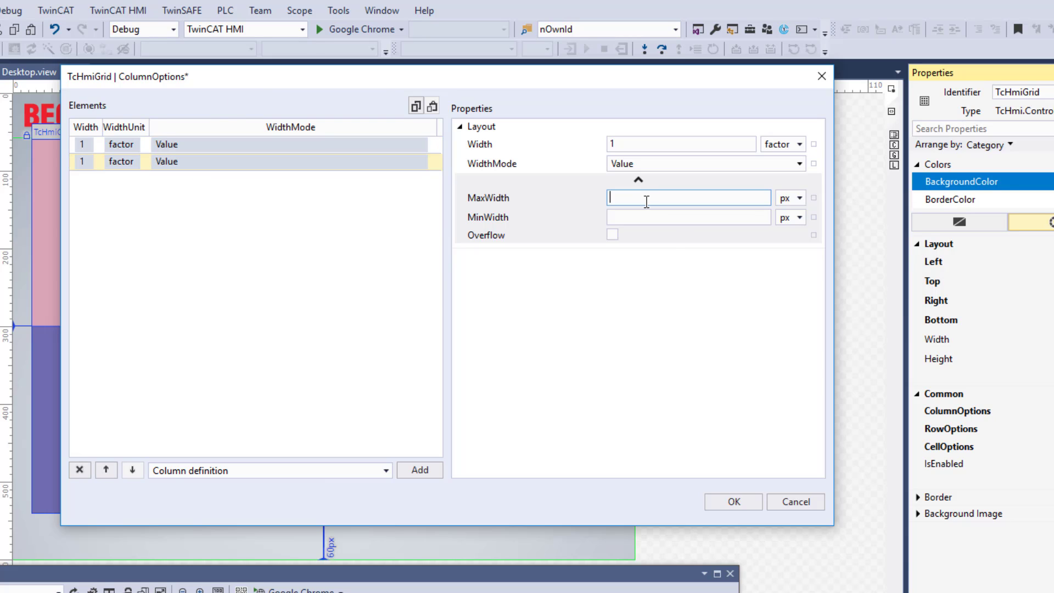
type("500")
left_click(735, 504)
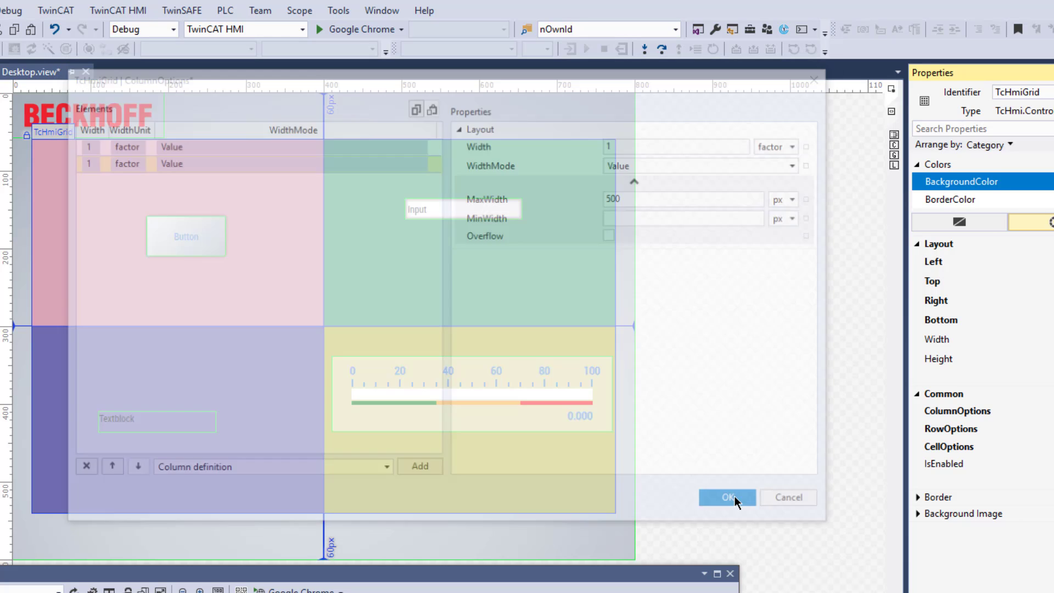
- Bring the Live-View back up and widen, narrow and widen it again to check the grid with limited column widths
left_click_drag(593, 580, 611, 24)
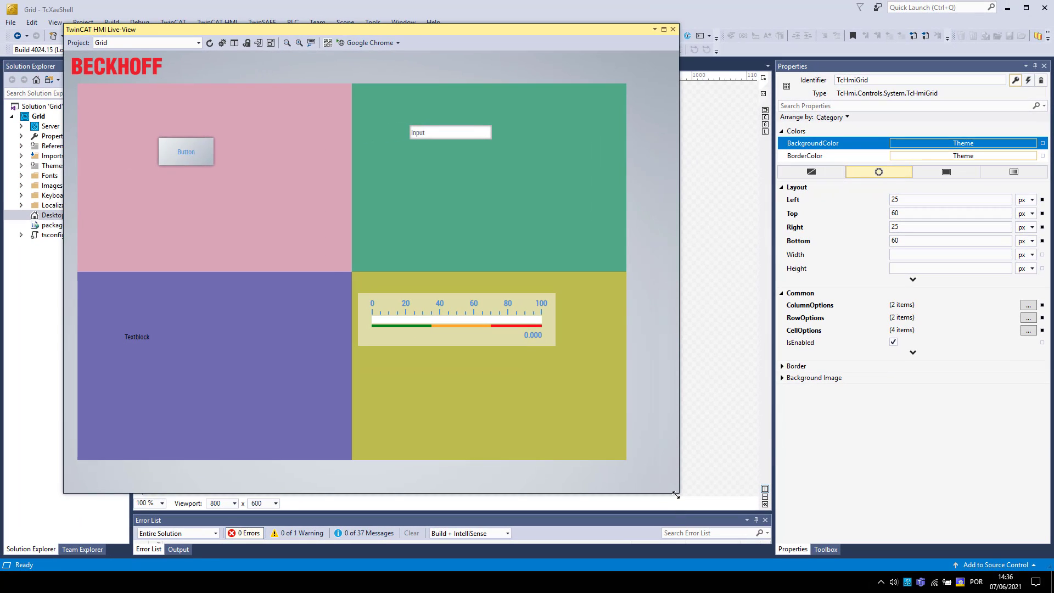
left_click_drag(679, 486, 1008, 458)
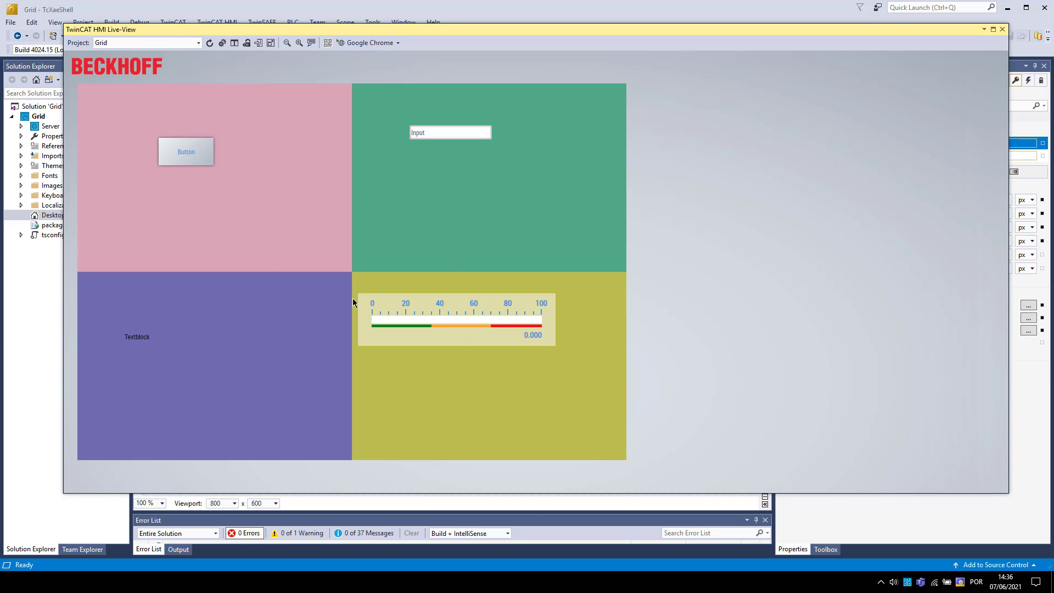
left_click_drag(1008, 493, 477, 463)
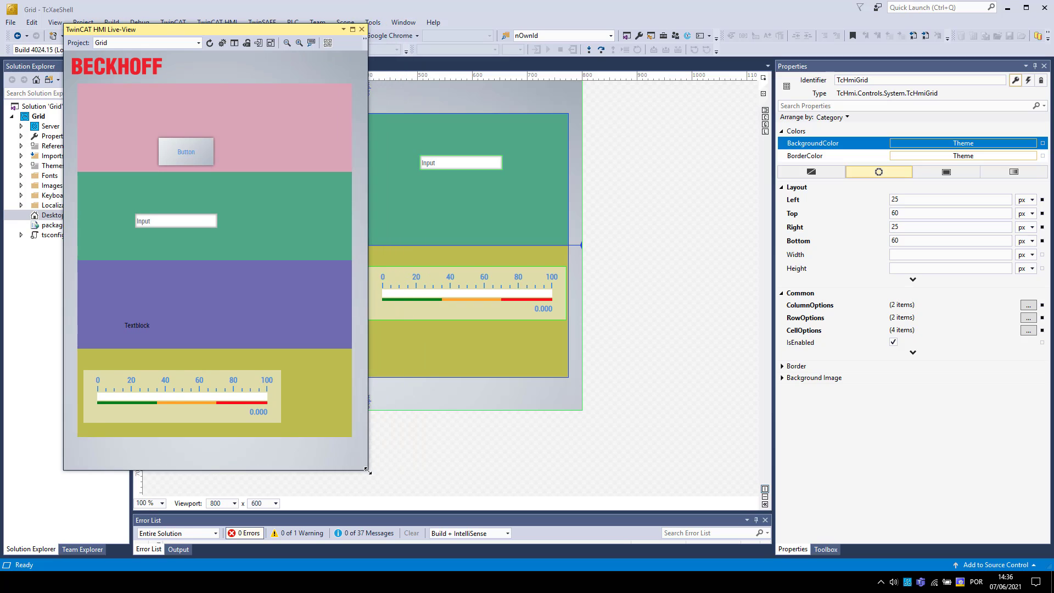
left_click_drag(414, 467, 707, 447)
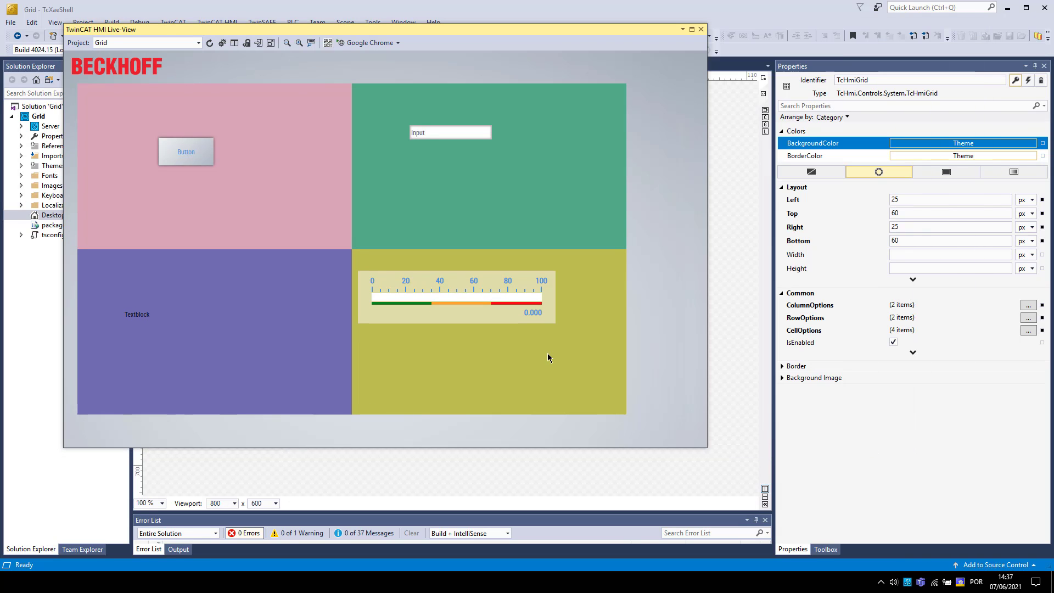